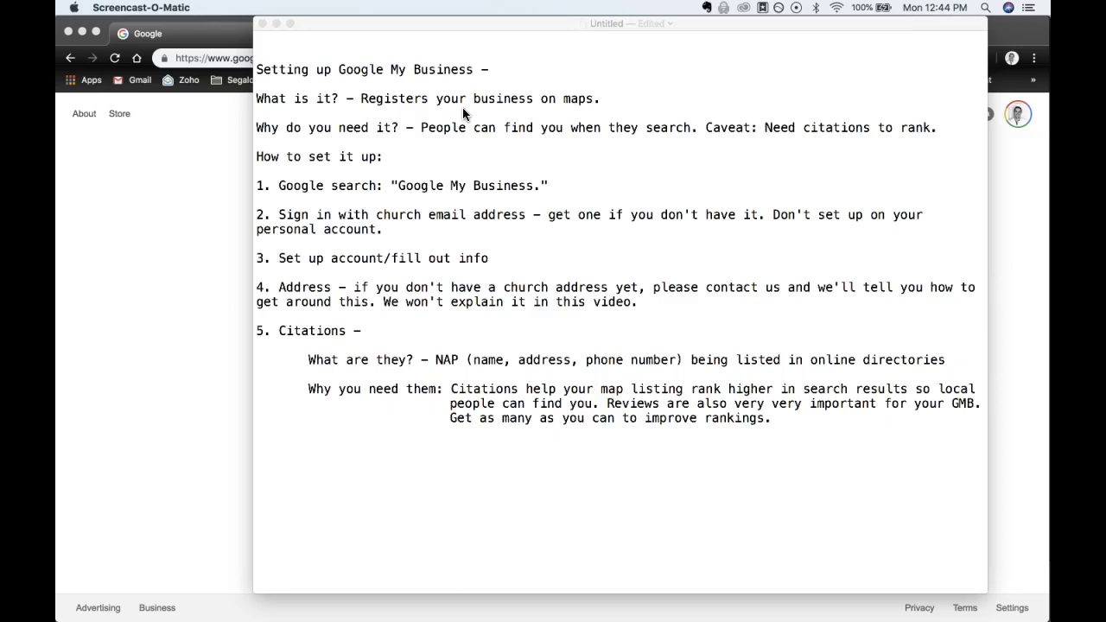
Step: Review setup steps 1–5 and the citations section in the TextEdit notes, then return to the Google homepage
left_click(259, 187)
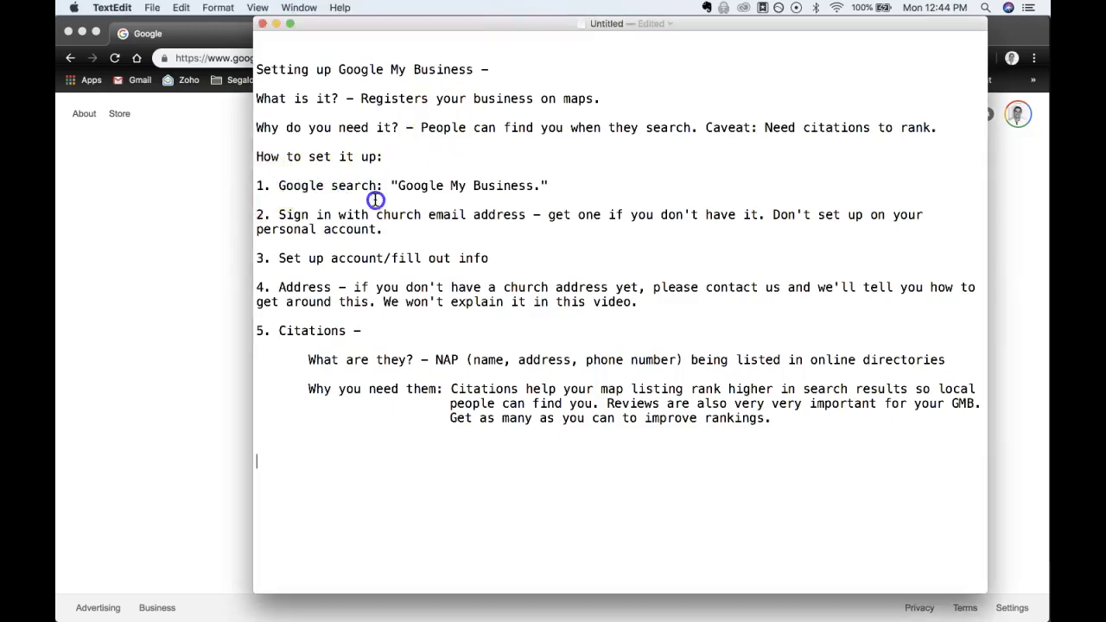
left_click(258, 186)
left_click_drag(257, 186, 658, 423)
left_click(660, 267)
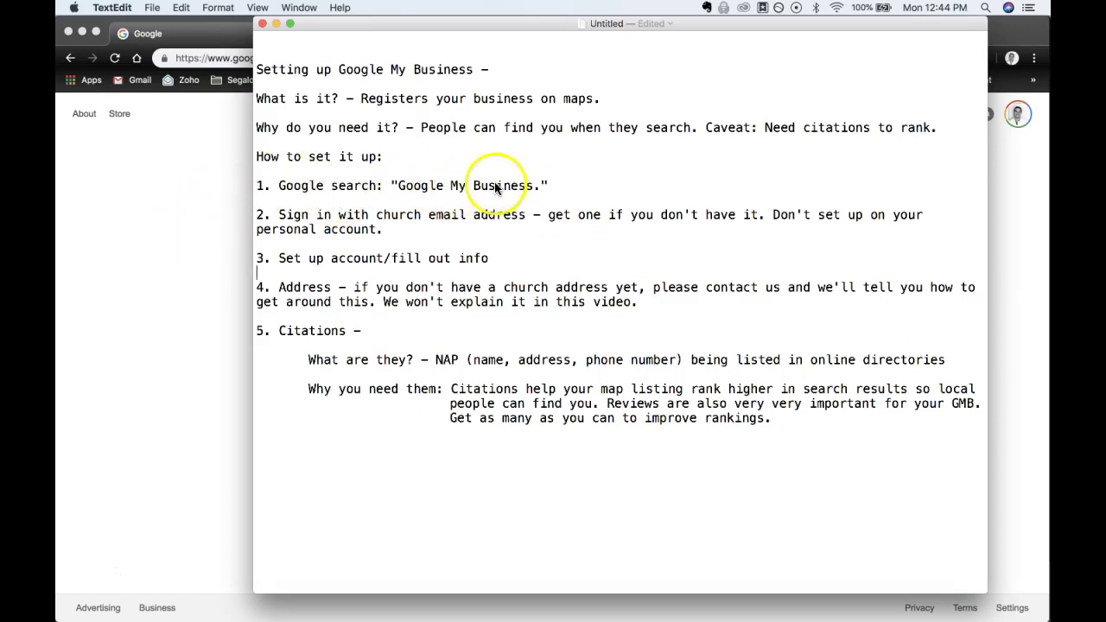
left_click(172, 222)
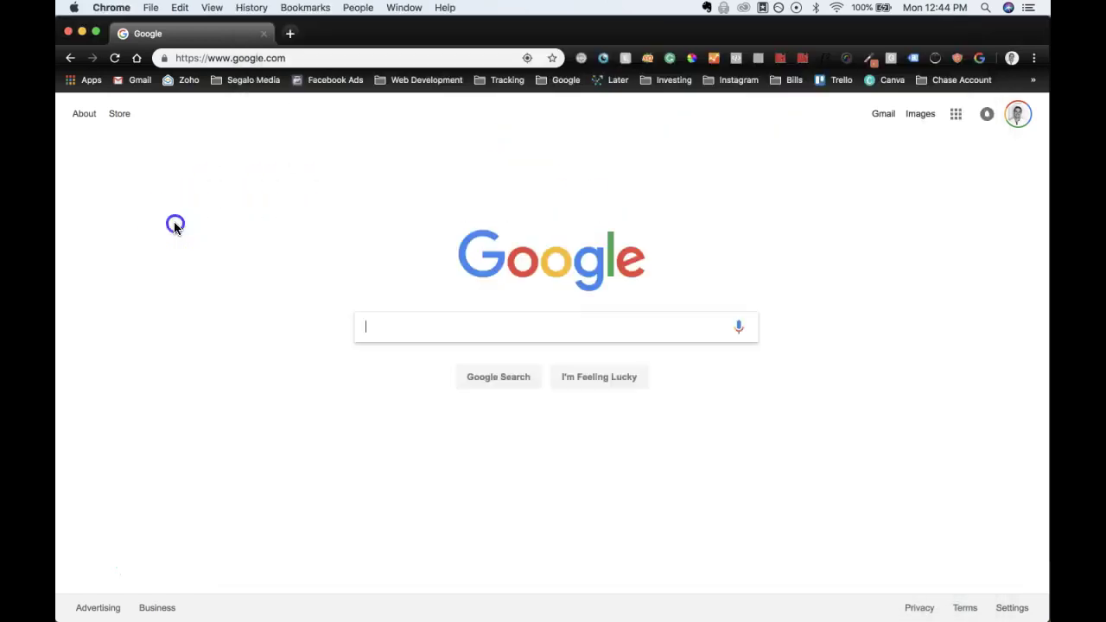
Step: Search Google for 'google my business' and open the google.com/business result
left_click(316, 58)
type("google my busin")
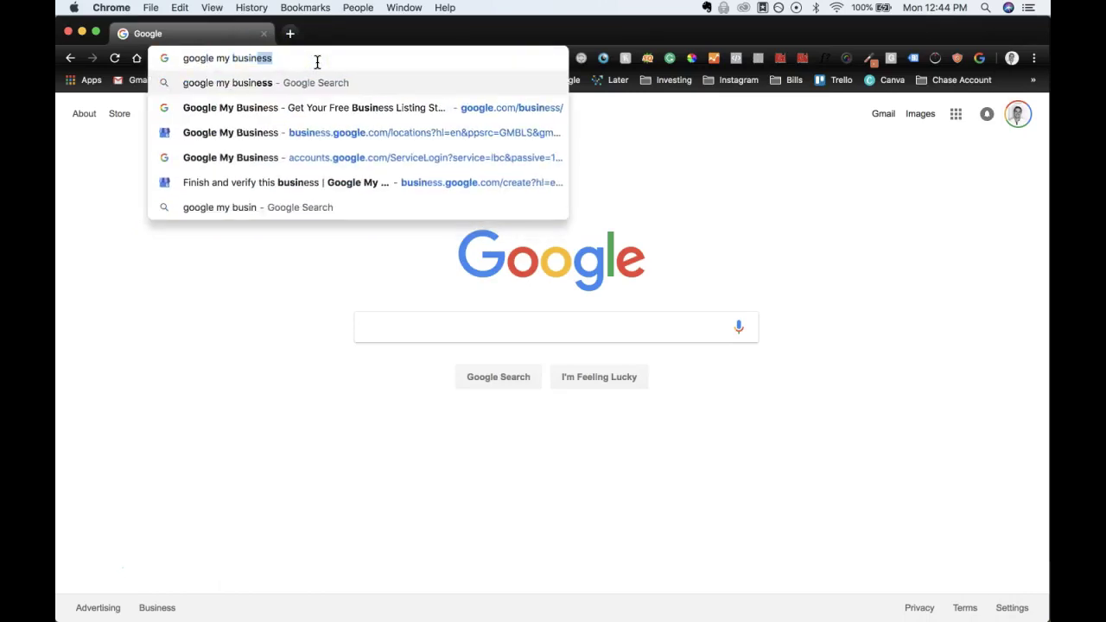
key("Return")
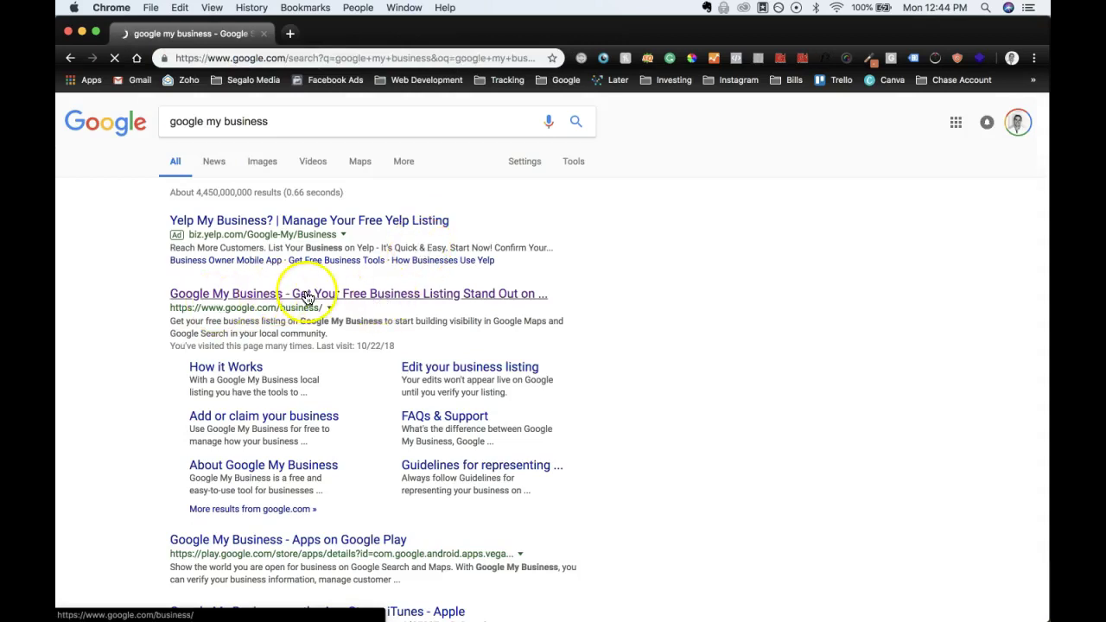
left_click(306, 296)
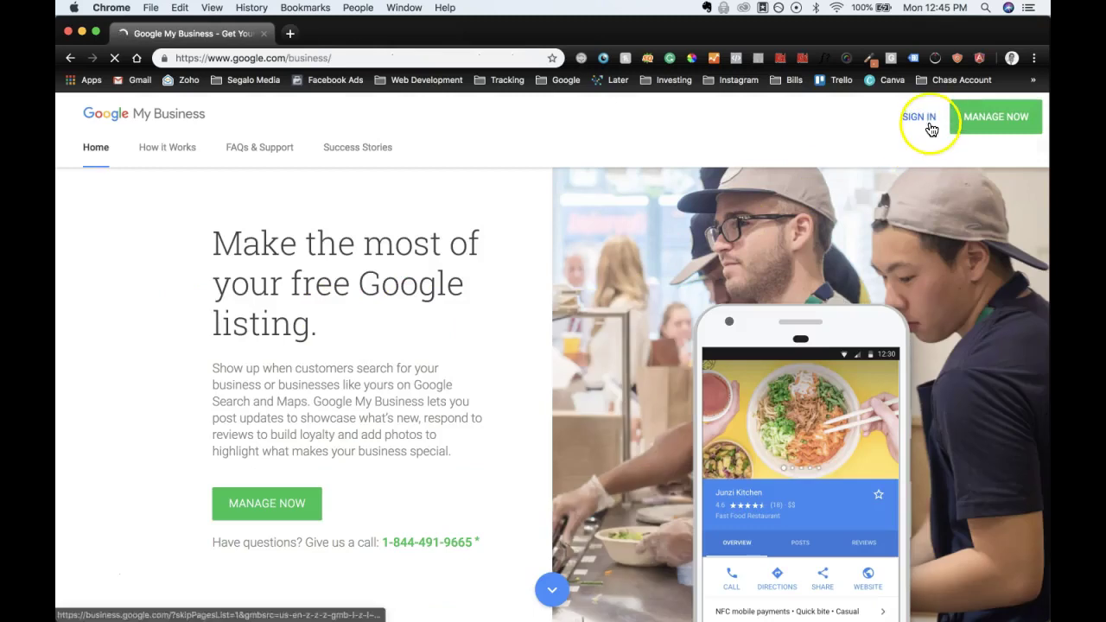
Step: Sign in to reach the Manage locations page listing 13 locations
left_click(925, 123)
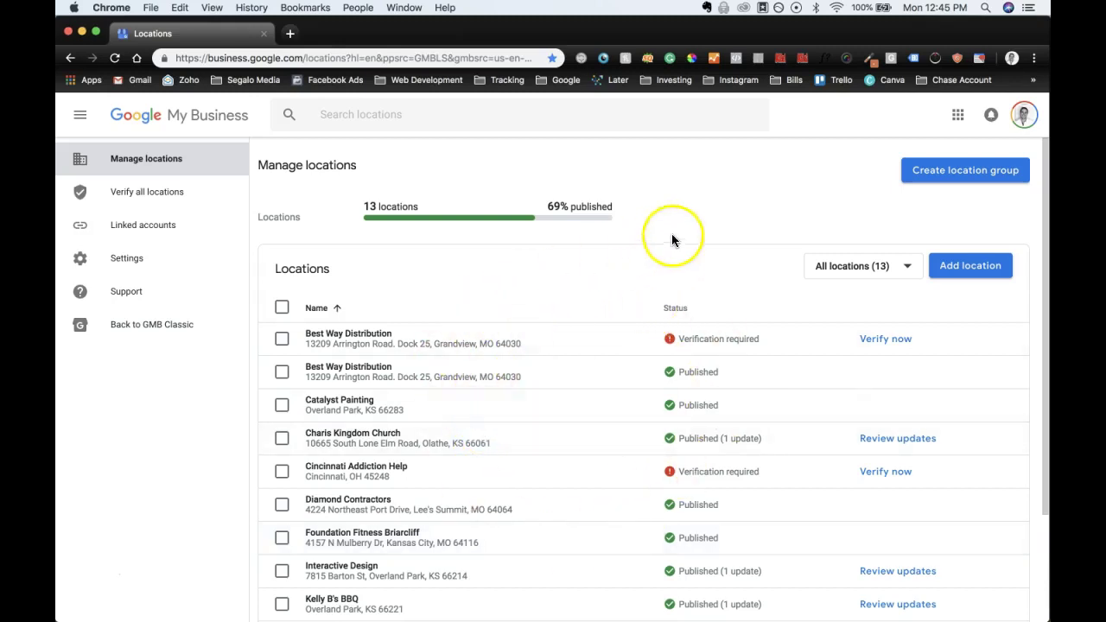
Step: Switch to the Reclaimed Church Orlando Google account from the account list
left_click(1025, 117)
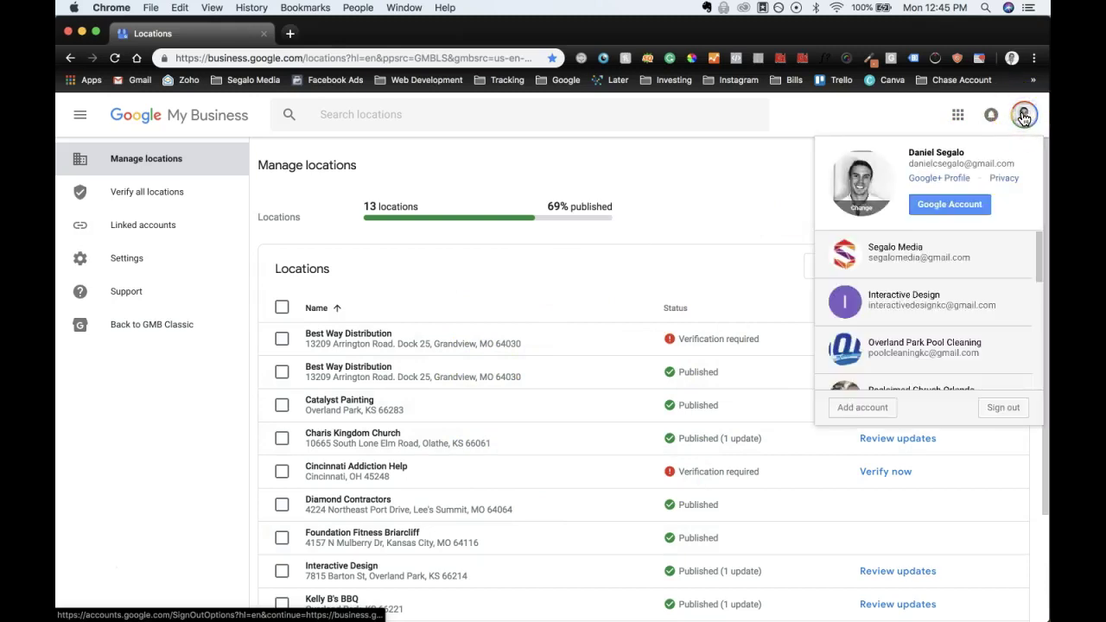
scroll(941, 337, "down", 3)
scroll(942, 339, "up", 2)
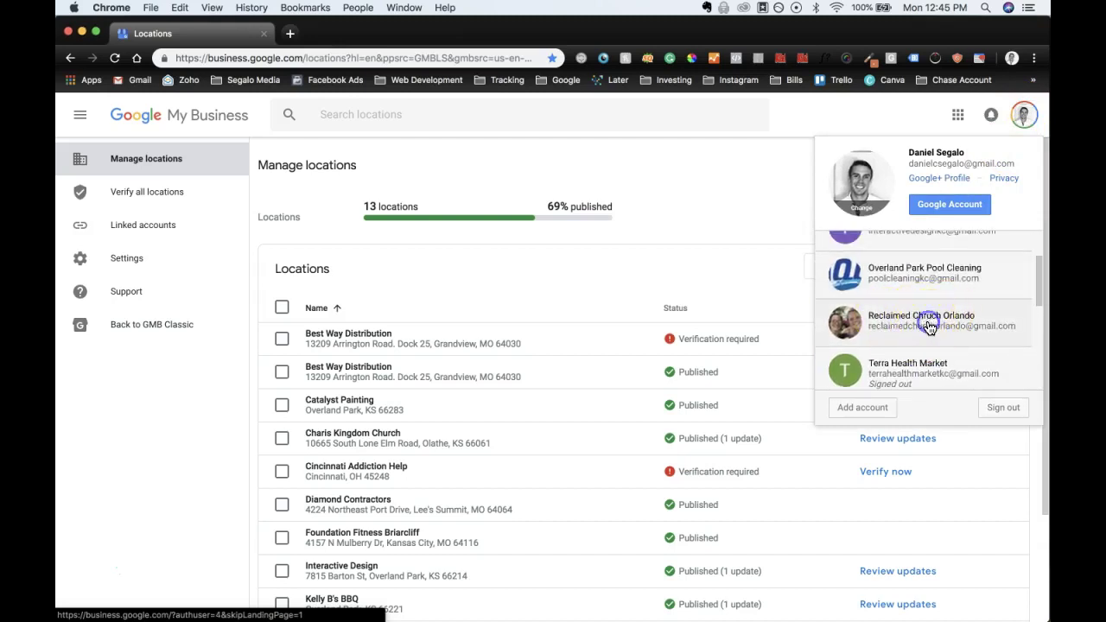
left_click(924, 316)
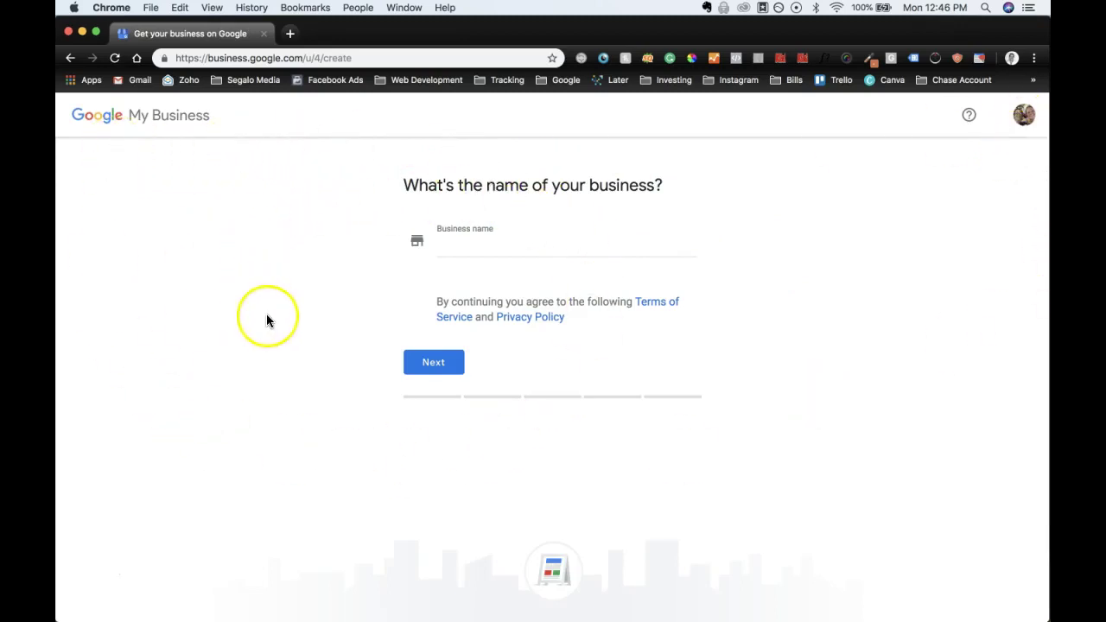
Step: Enter 'Reclaimed Church' as the business name and continue to the location step
left_click(605, 249)
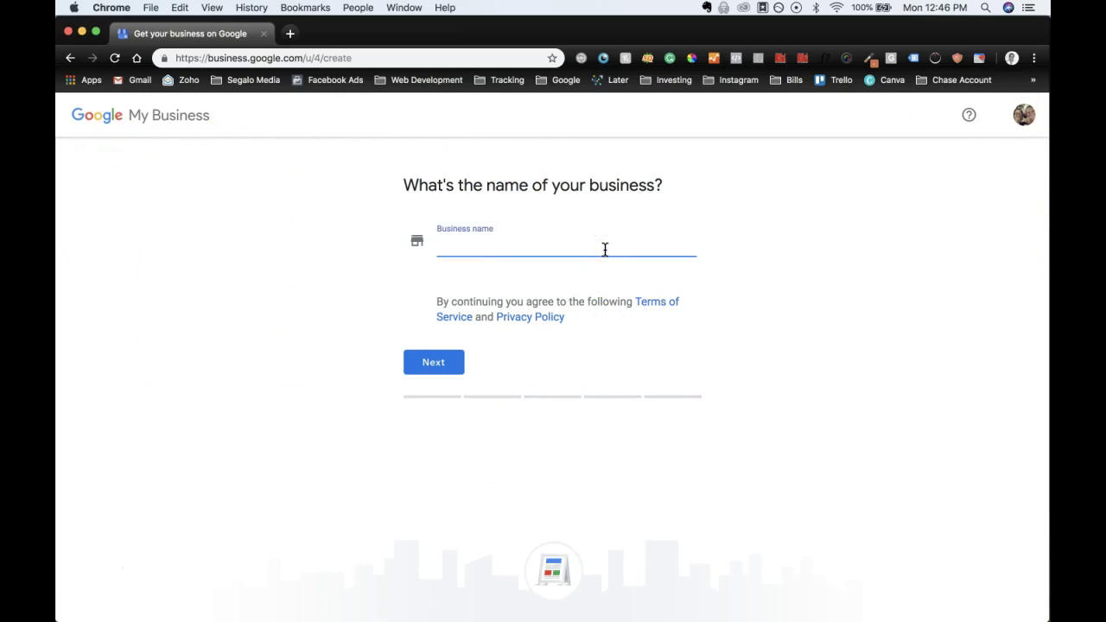
type("Reclaimed Church")
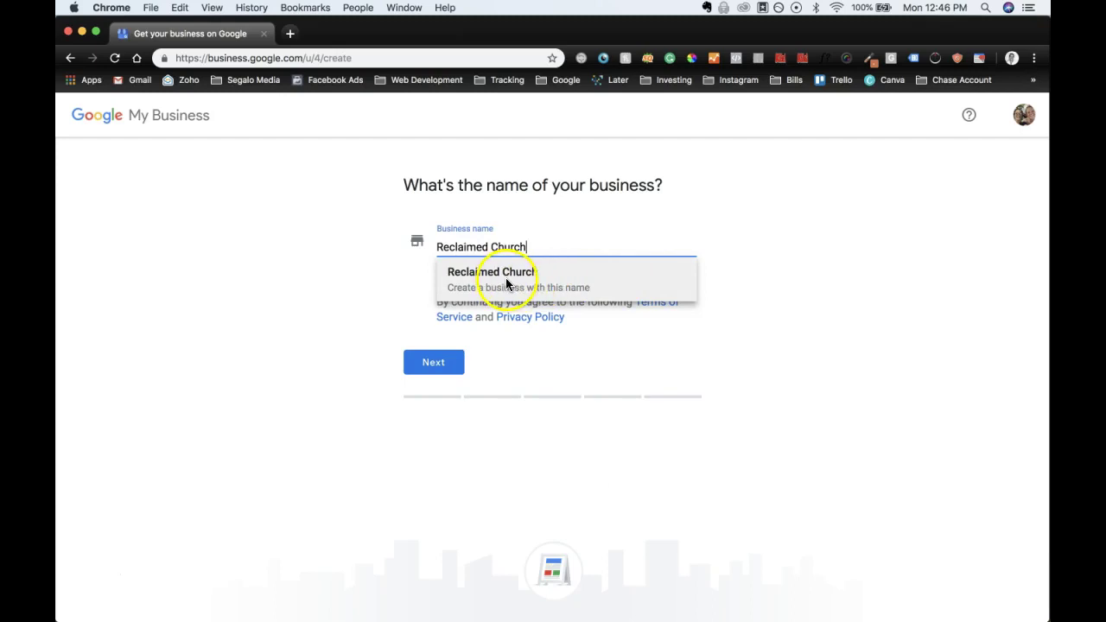
left_click(508, 275)
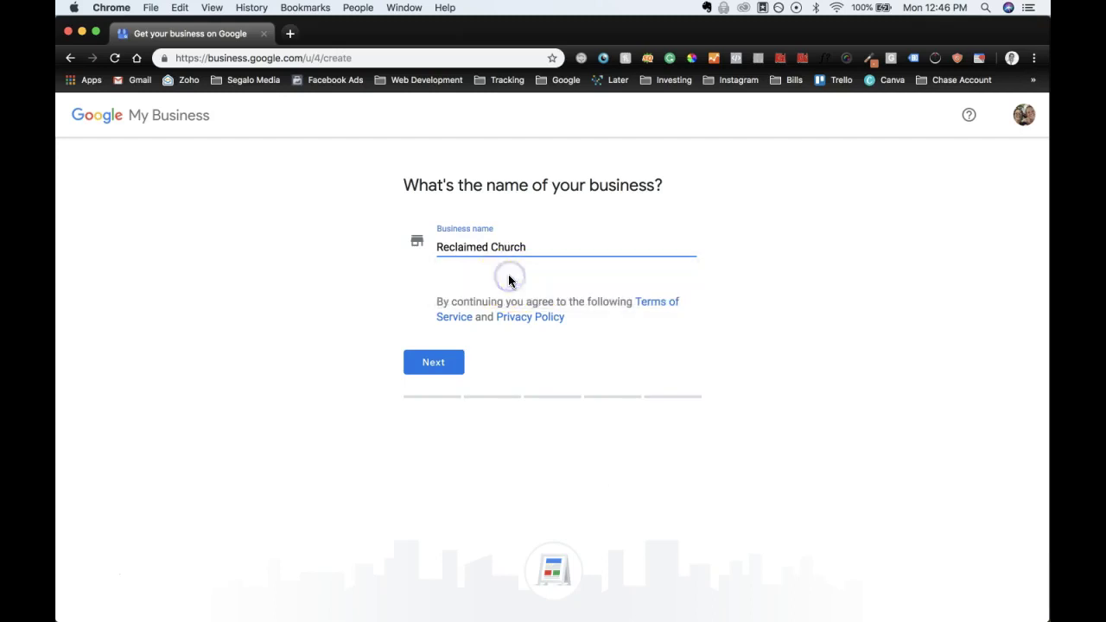
left_click(443, 369)
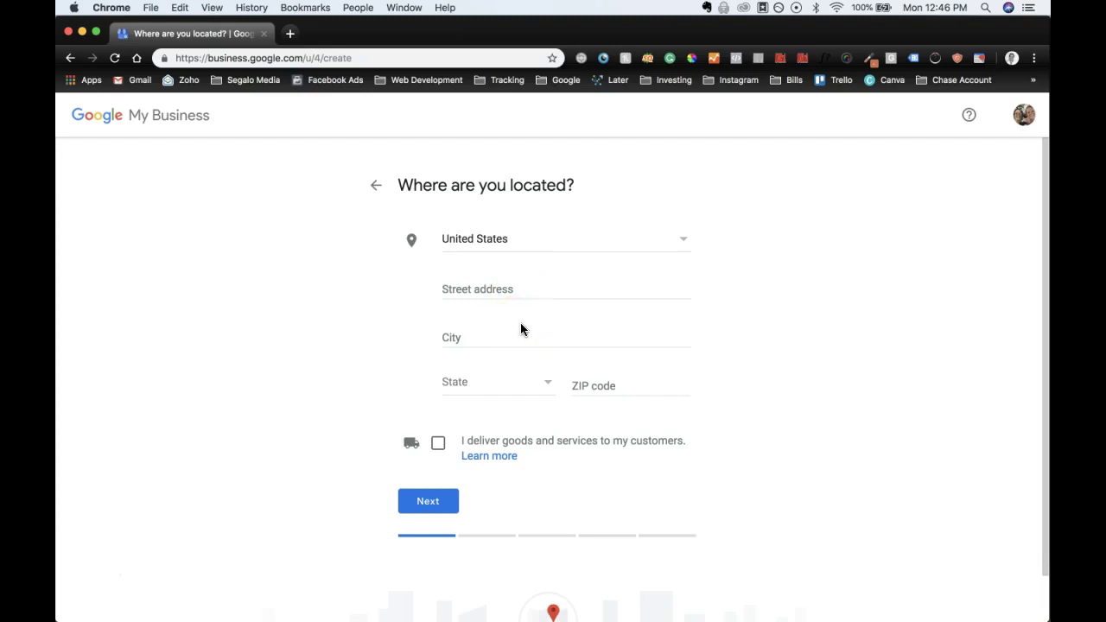
Step: Show the TextEdit setup notes again, pointing to step 4 about churches without an address
mouse_move(610, 597)
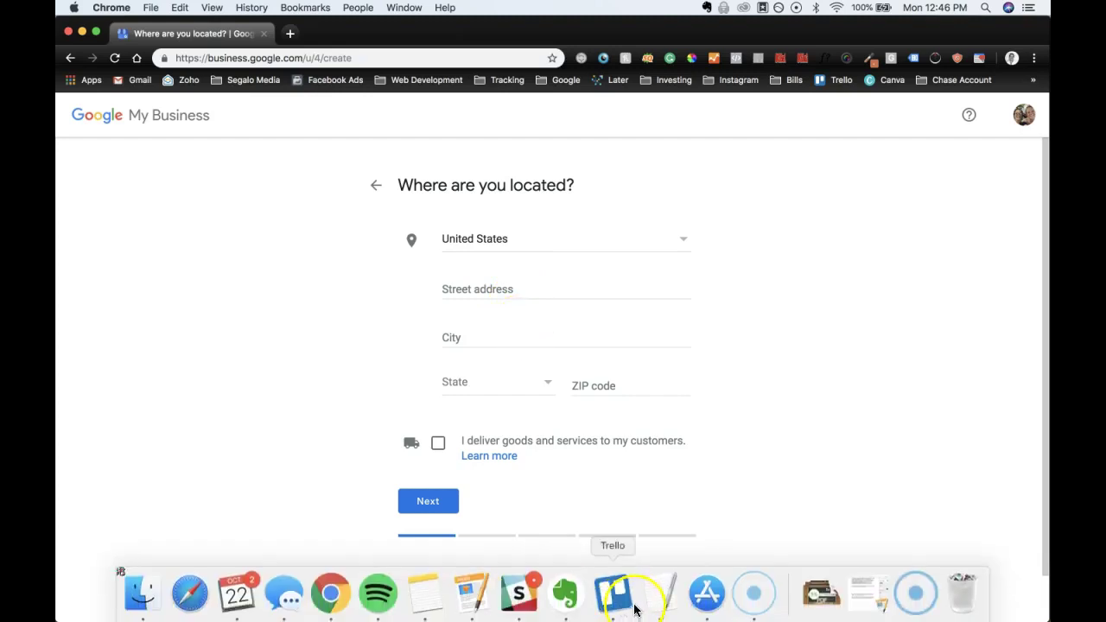
left_click(657, 599)
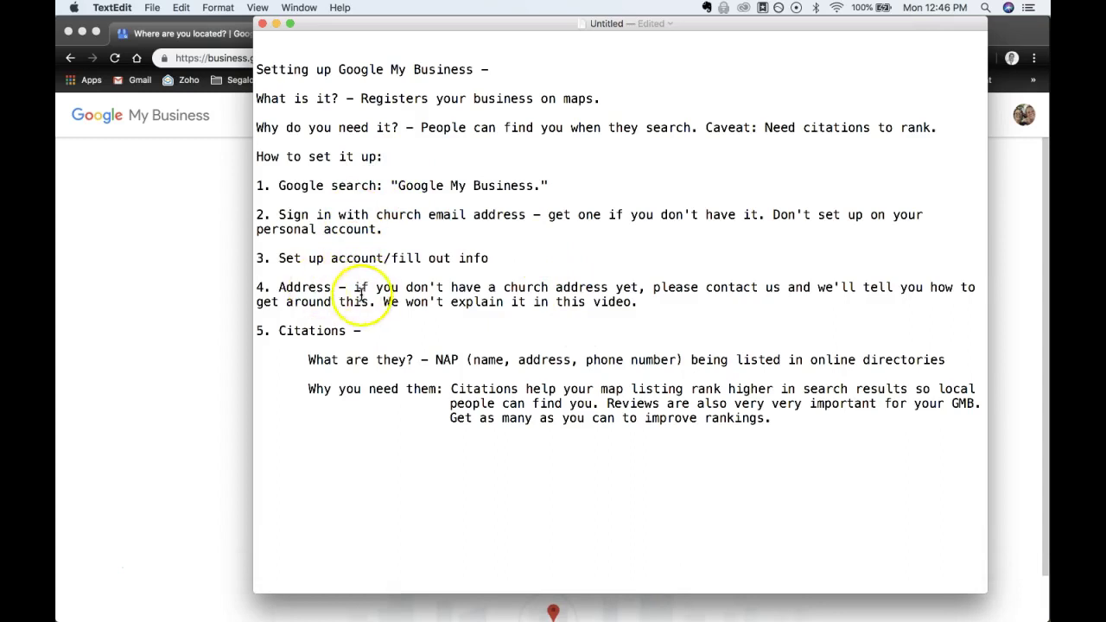
left_click(490, 289)
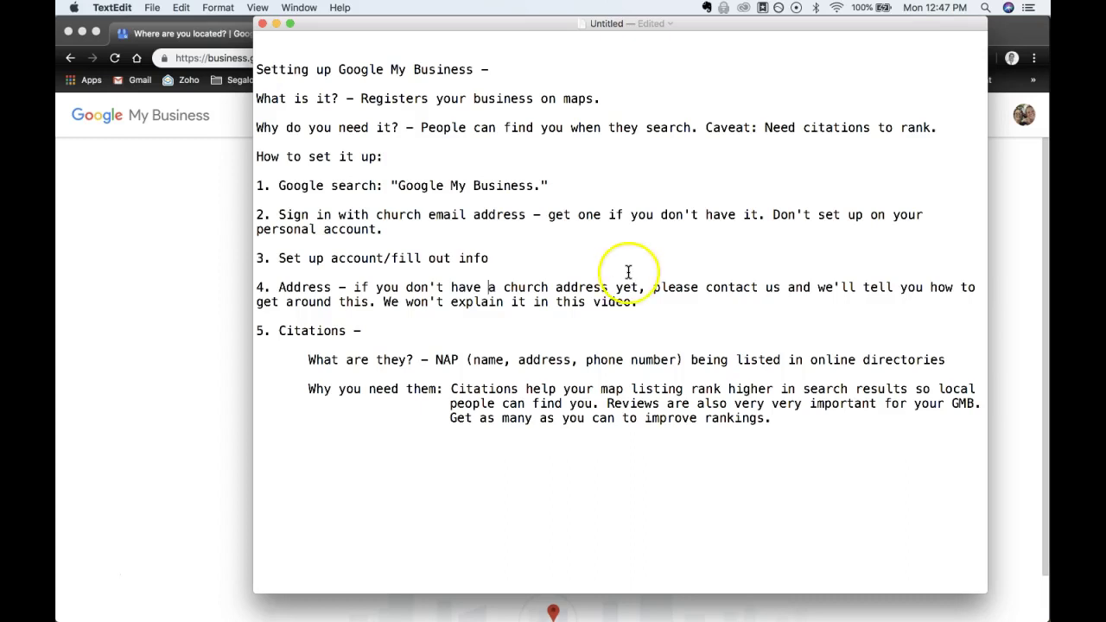
mouse_move(640, 619)
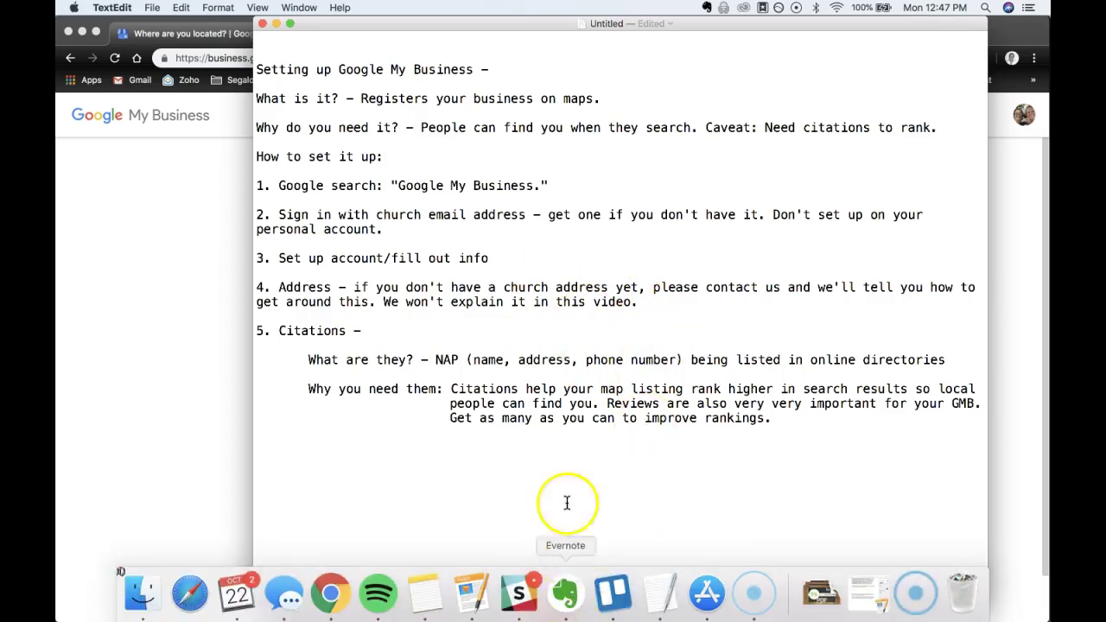
Step: In Evernote's 'Reclaimed - Address' note, append '#' and the P.O. box number to the USPS street line, then copy the address
left_click(566, 595)
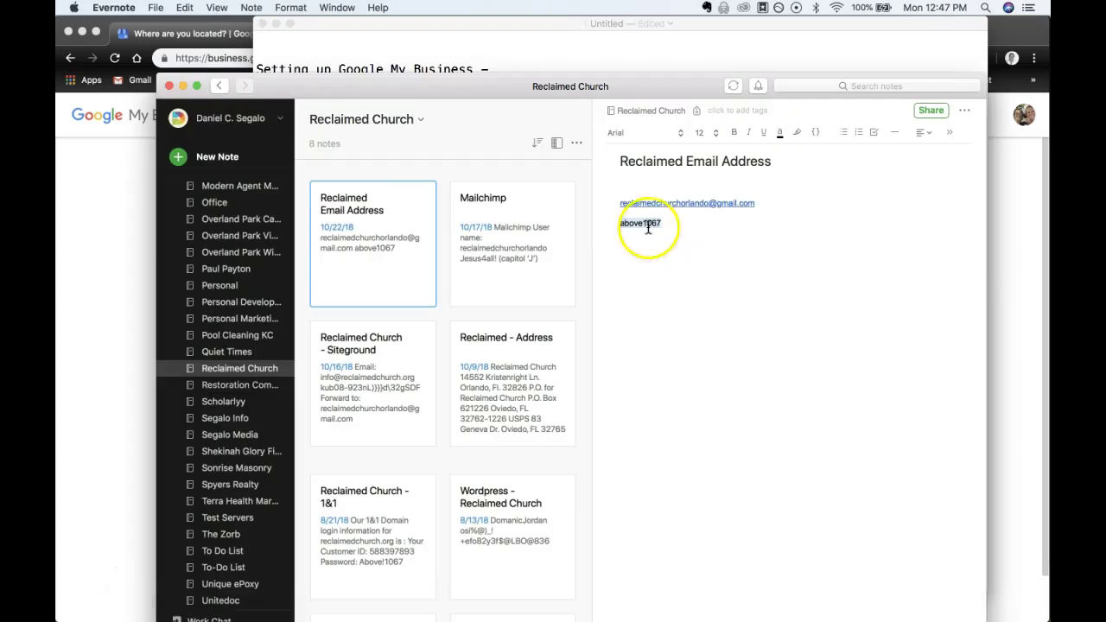
left_click(465, 401)
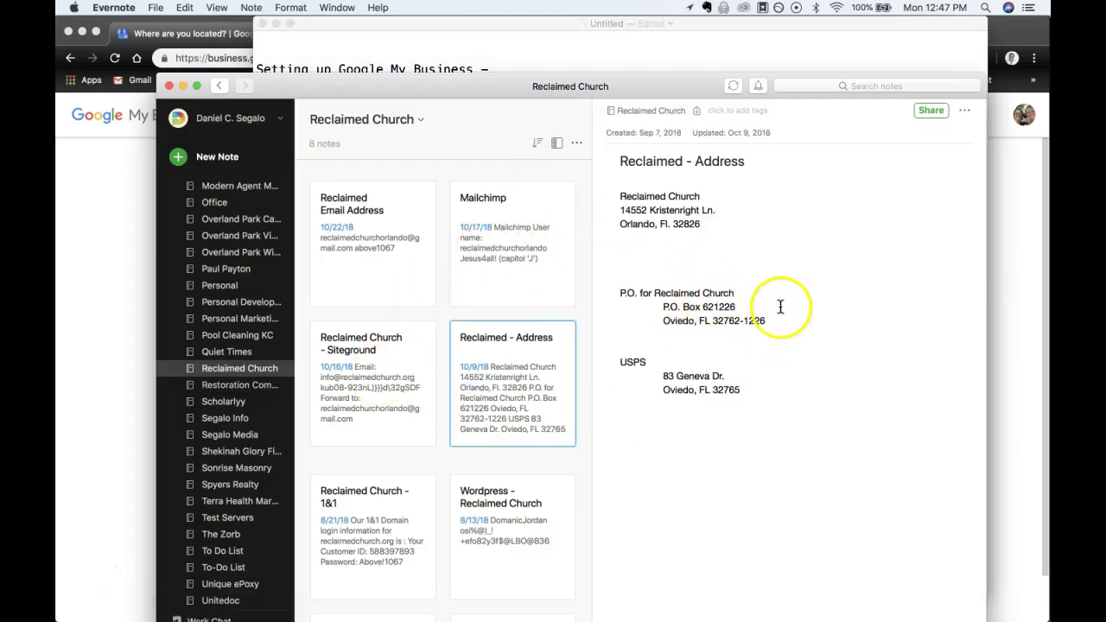
double_click(733, 307)
key("super+c")
left_click(731, 376)
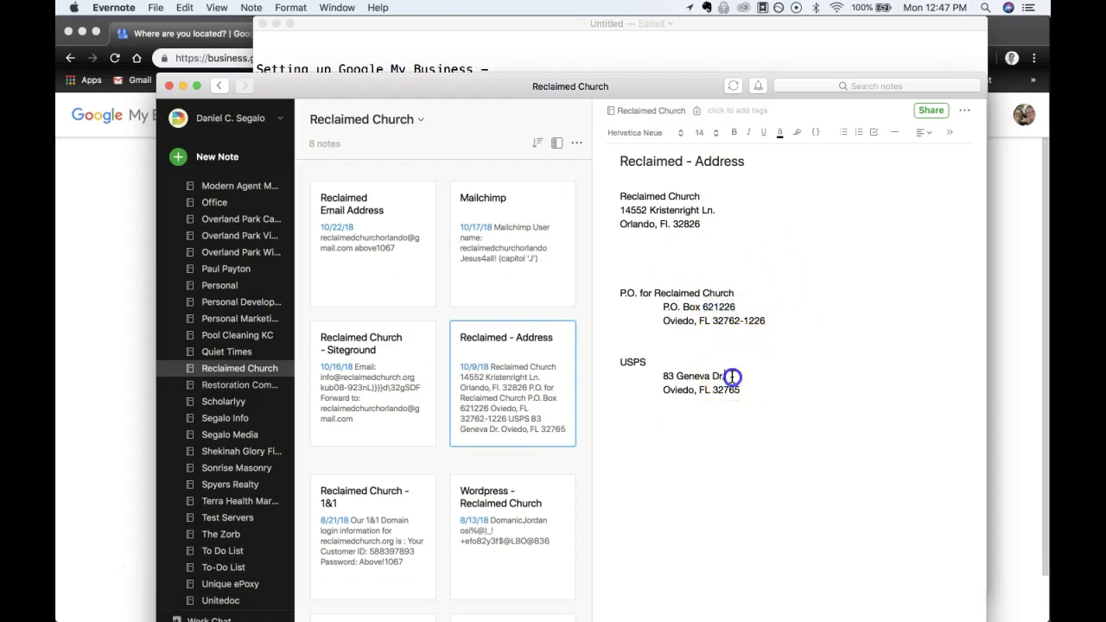
type("#")
key("super+v")
left_click_drag(665, 379, 662, 376)
key("super+c")
left_click(106, 307)
Step: Paste the mailing address into Street address and cut everything after the box number
left_click(461, 287)
key("super+v")
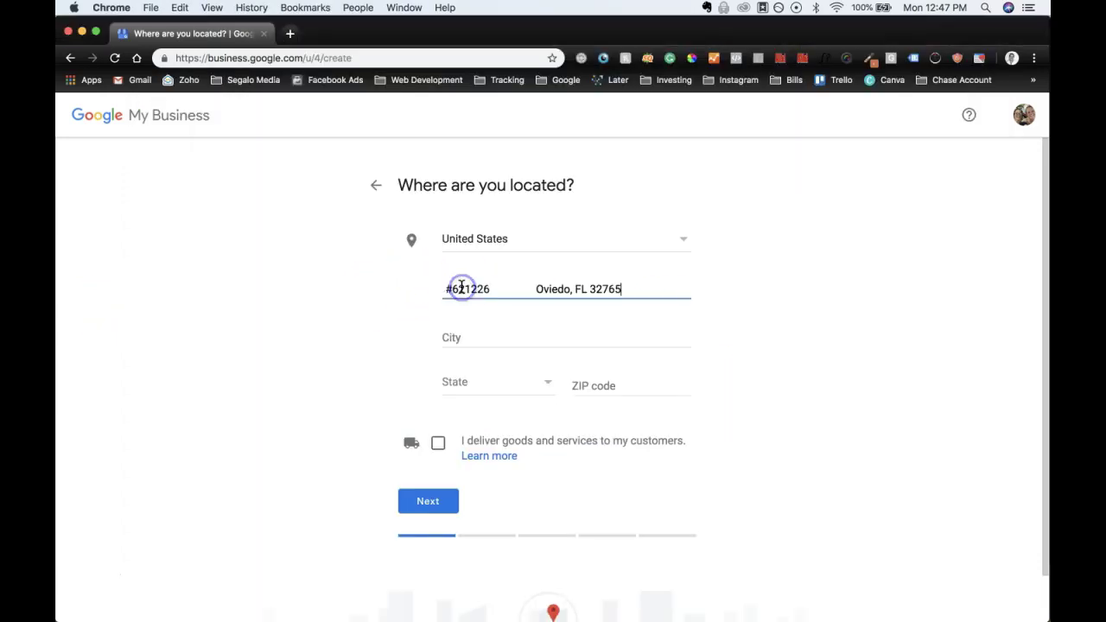
left_click(469, 289)
left_click(606, 290)
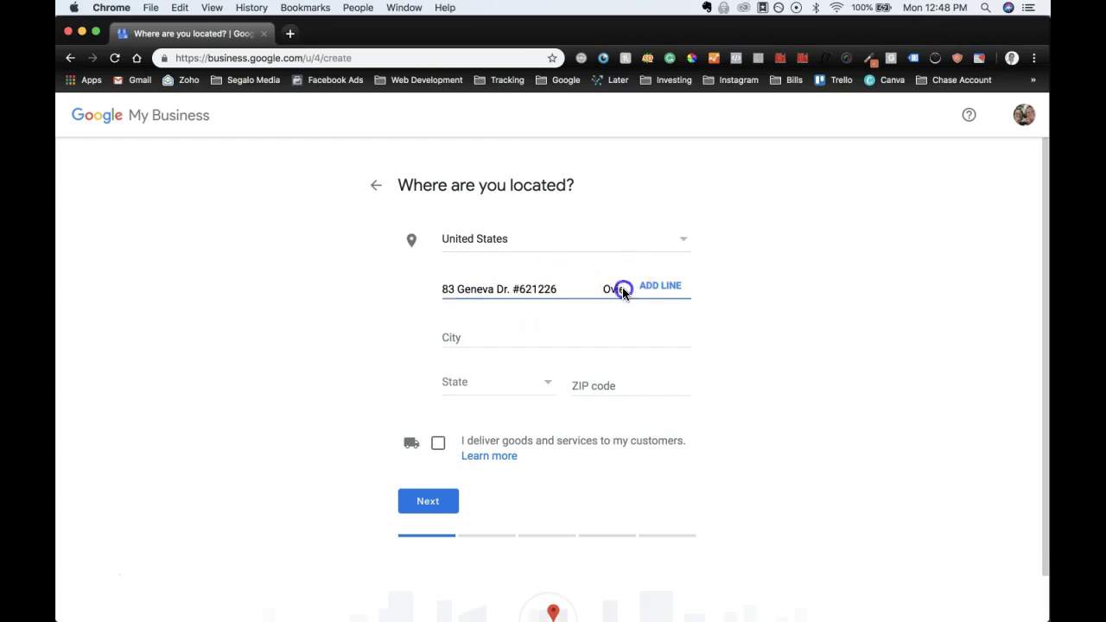
left_click(585, 289)
left_click(556, 289)
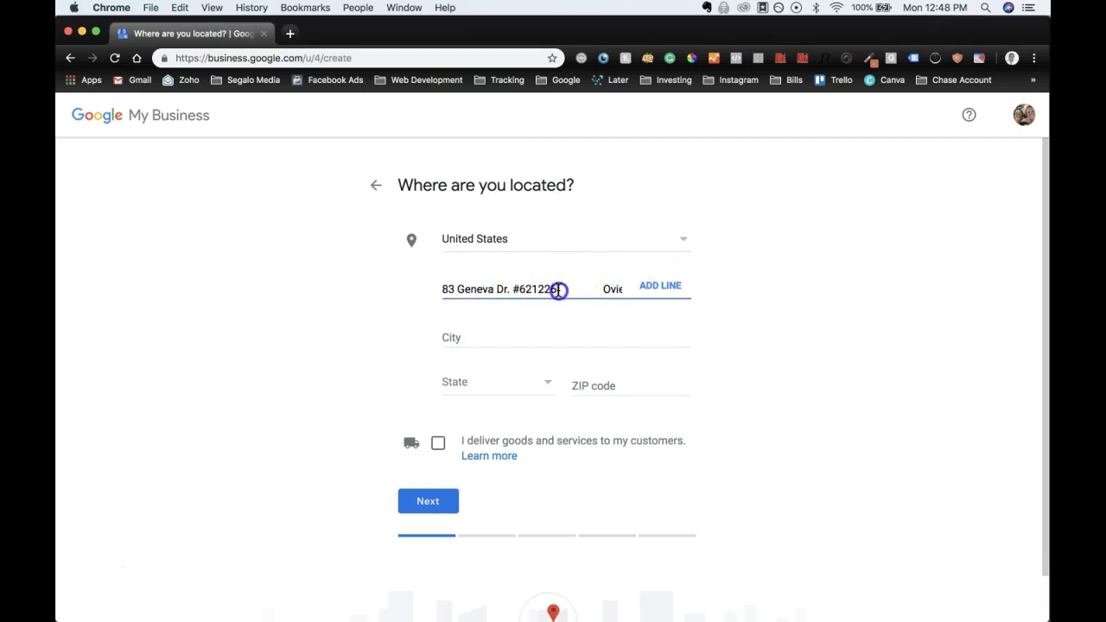
left_click_drag(558, 289, 657, 289)
key("super+x")
left_click(590, 294)
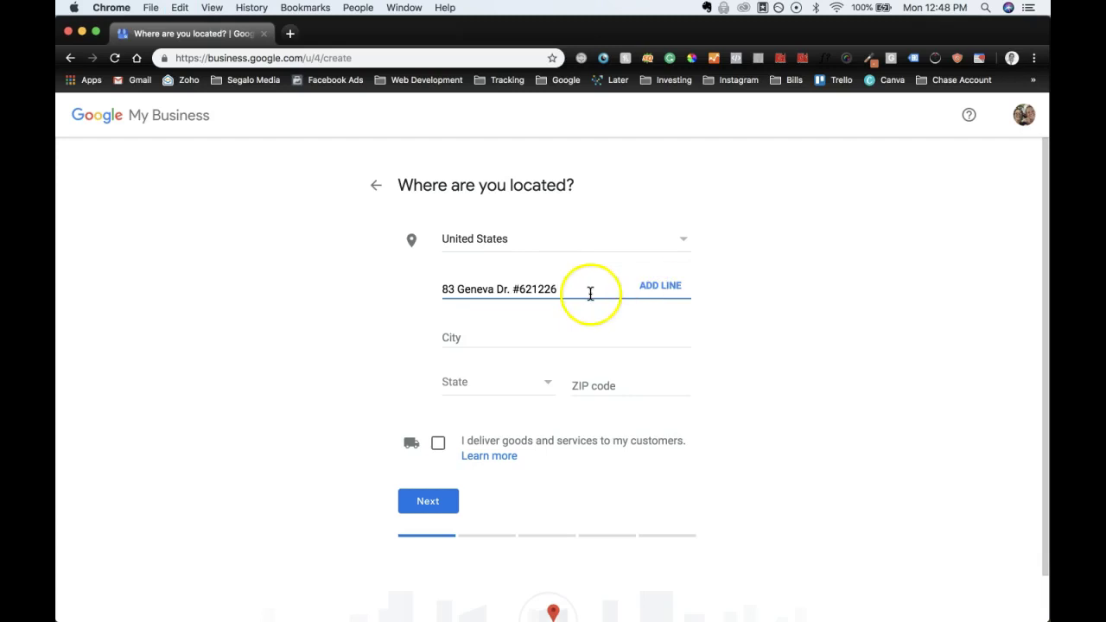
Step: Paste the cut text into City and trim it down to Oviedo
left_click(485, 338)
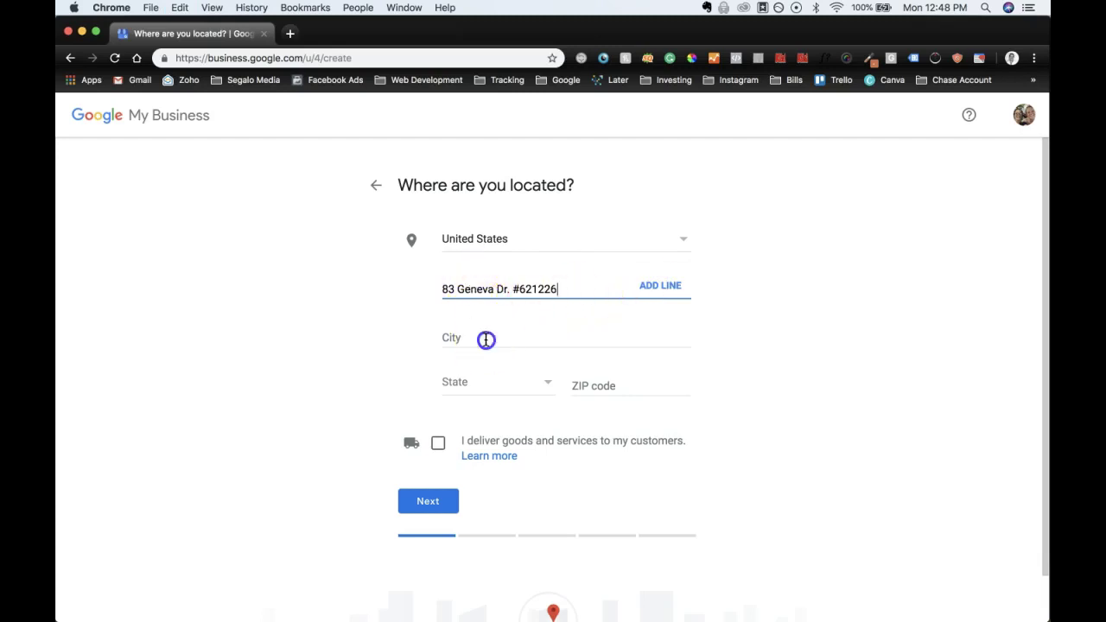
key("super+v")
left_click(489, 338)
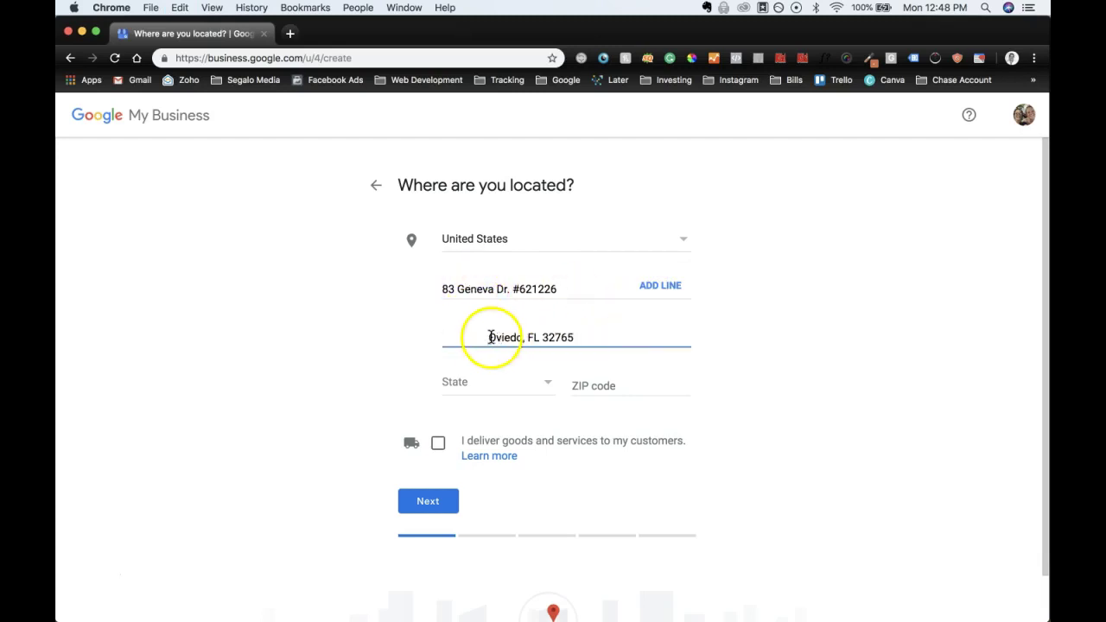
key("BackSpace")
key("BackSpace")
key("BackSpace")
key("BackSpace")
key("BackSpace")
key("BackSpace")
key("BackSpace")
key("BackSpace")
key("BackSpace")
key("BackSpace")
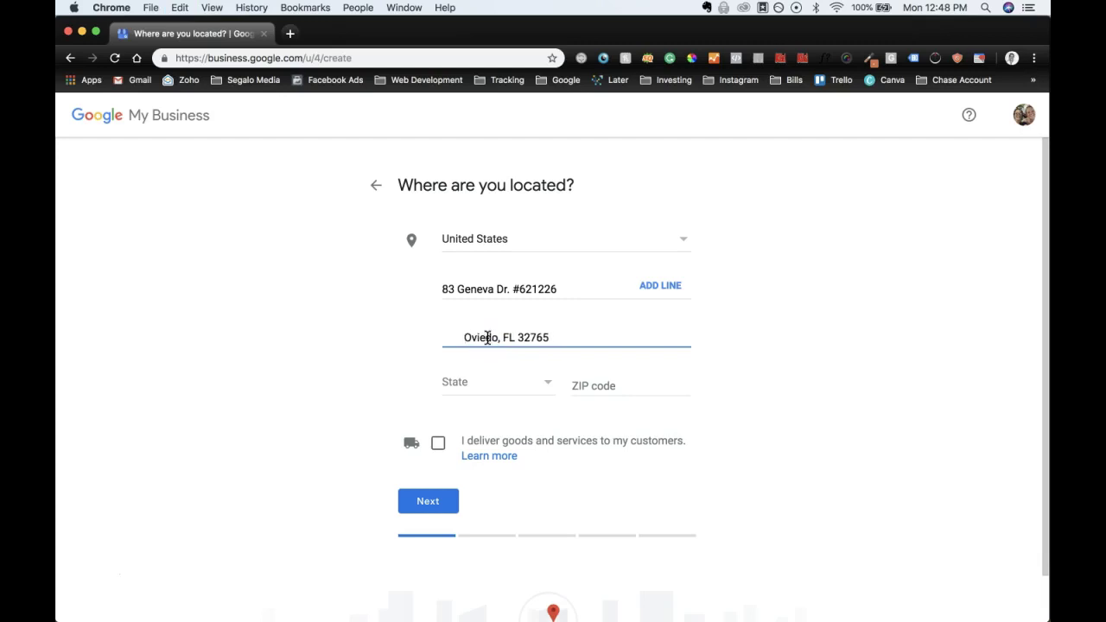
key("BackSpace")
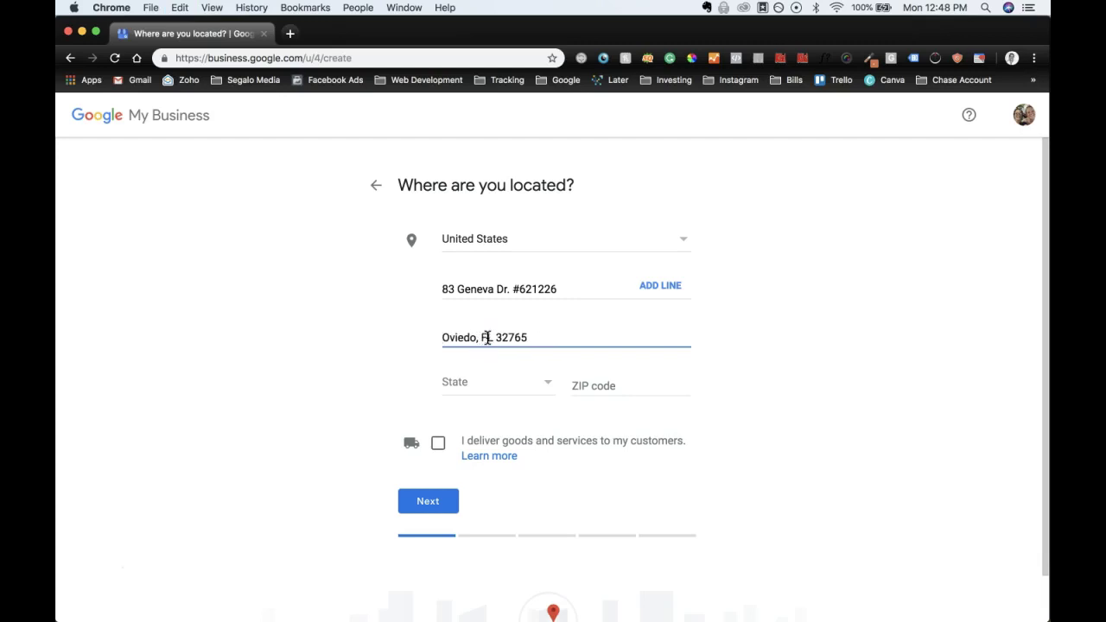
double_click(515, 337)
key("BackSpace")
key("BackSpace")
key("BackSpace")
key("BackSpace")
key("BackSpace")
key("BackSpace")
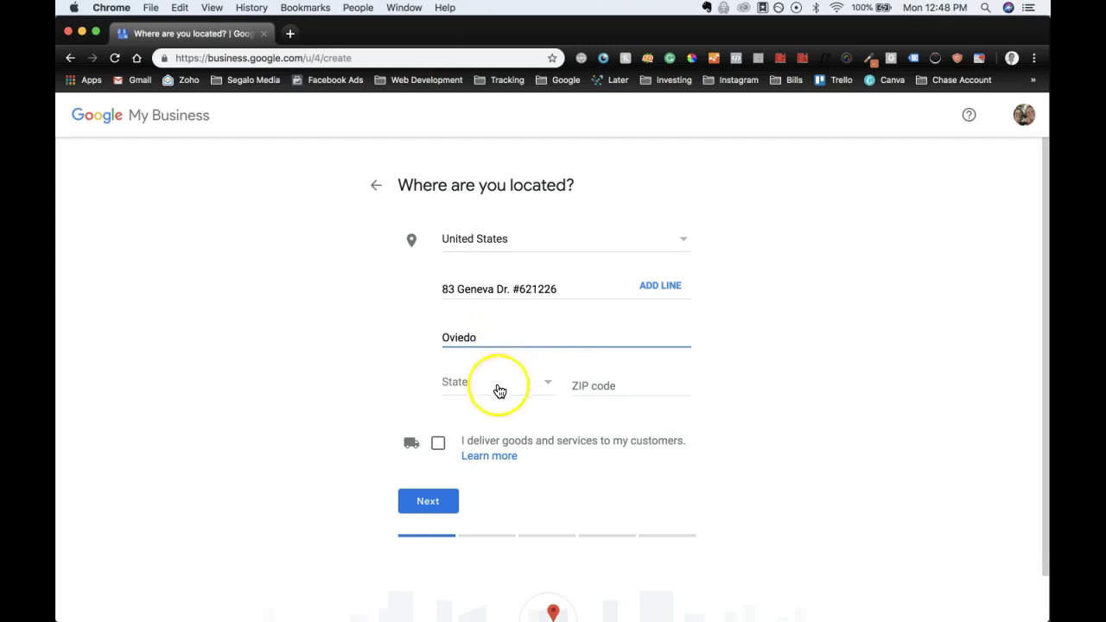
Step: Choose Florida as the state and enter ZIP code 32765
left_click(499, 391)
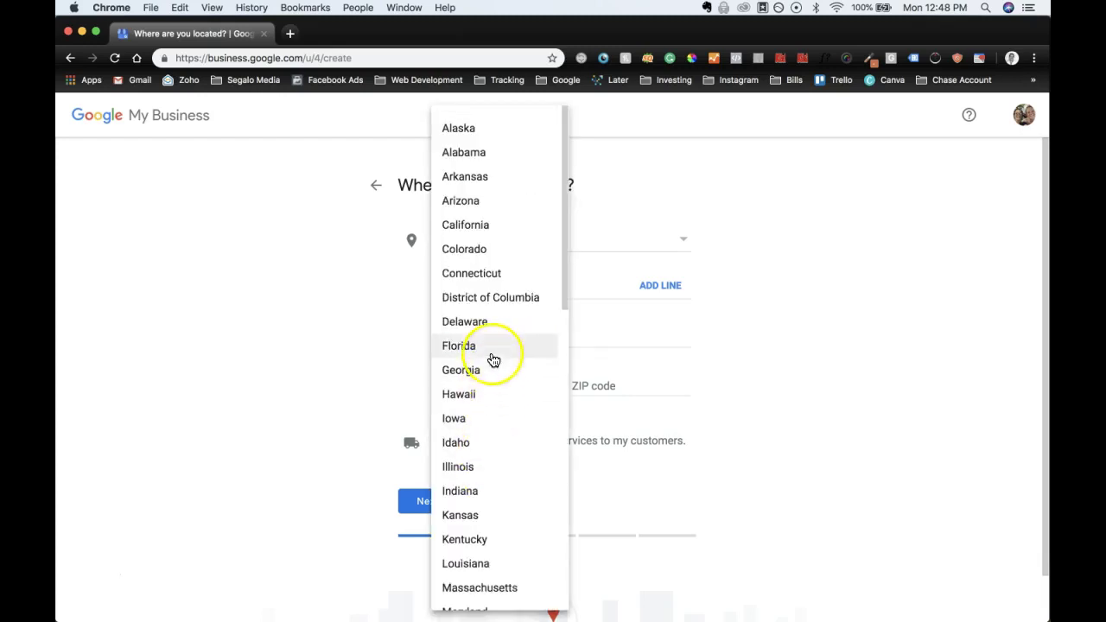
left_click(494, 360)
left_click(586, 386)
type("32765")
left_click(823, 369)
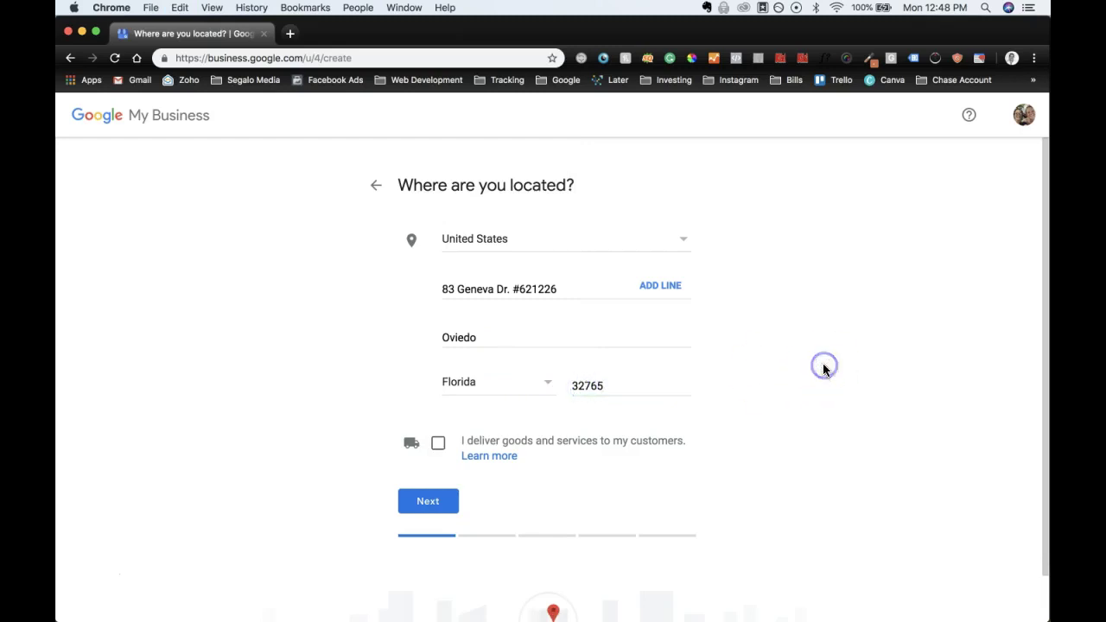
left_click(825, 304)
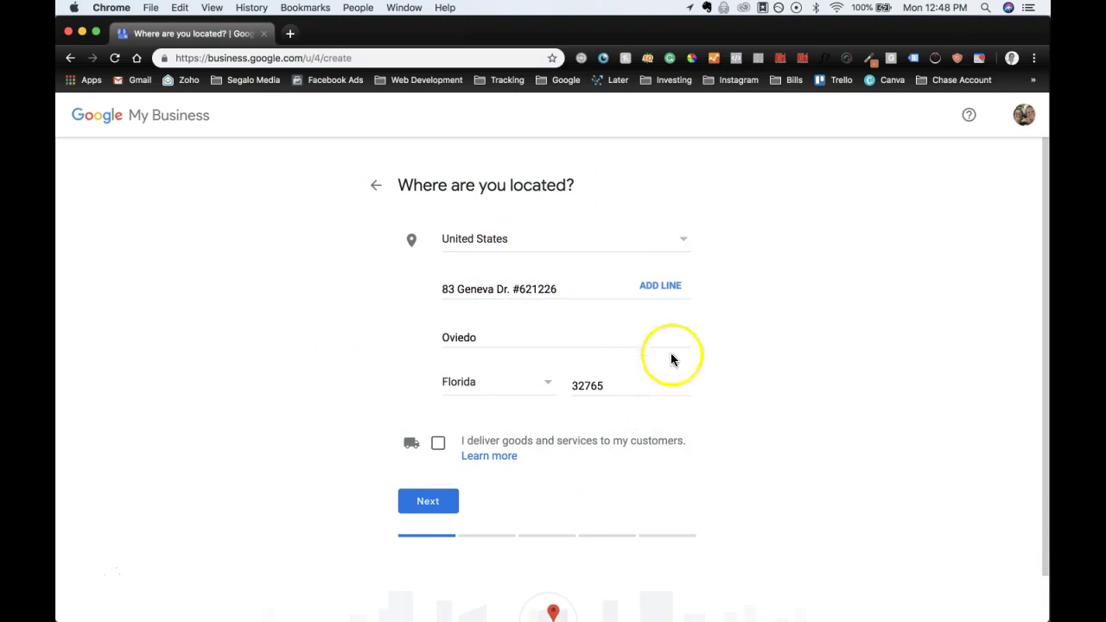
Step: Tick 'I deliver goods and services to my customers' on the location step
type(".")
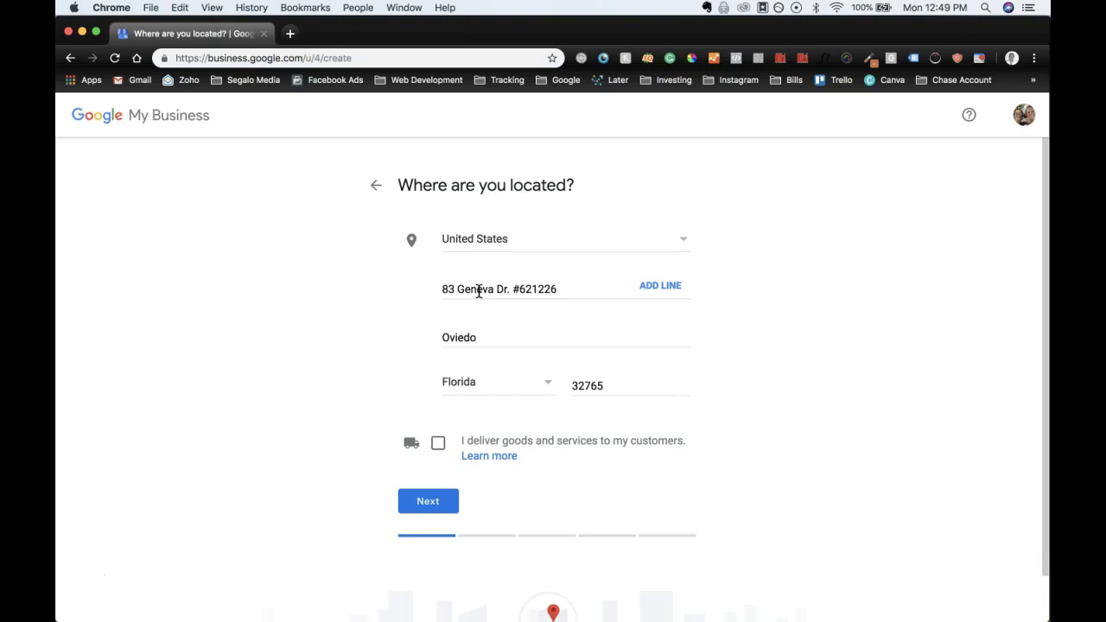
left_click(439, 443)
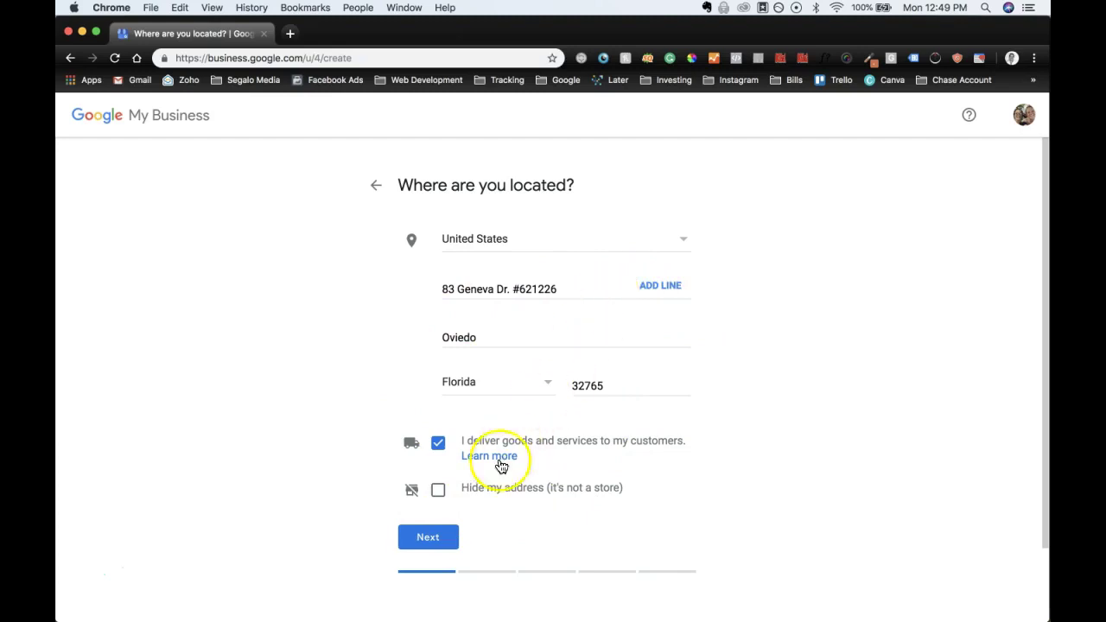
Step: Tick 'Hide my address (it's not a store)' and continue to the Service area step
left_click(438, 491)
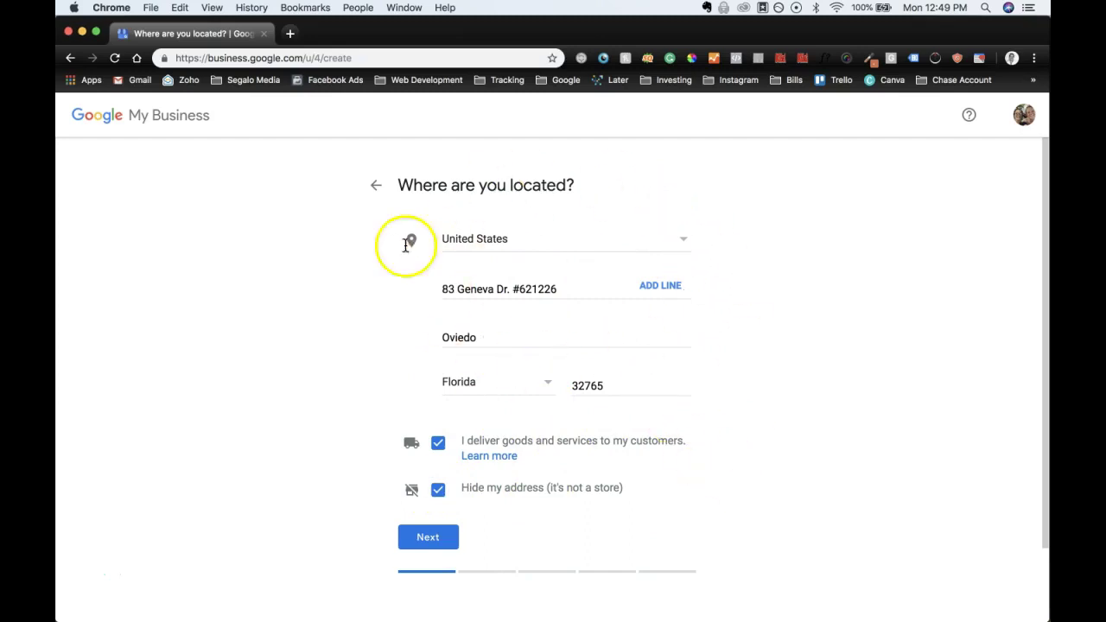
scroll(716, 479, "down", 1)
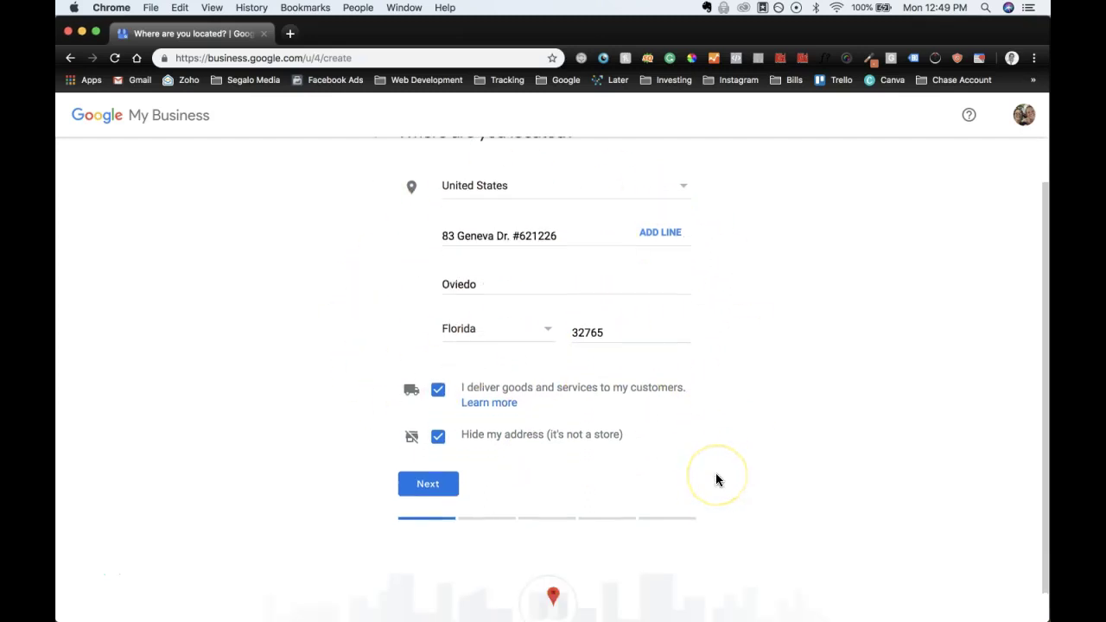
scroll(716, 480, "up", 1)
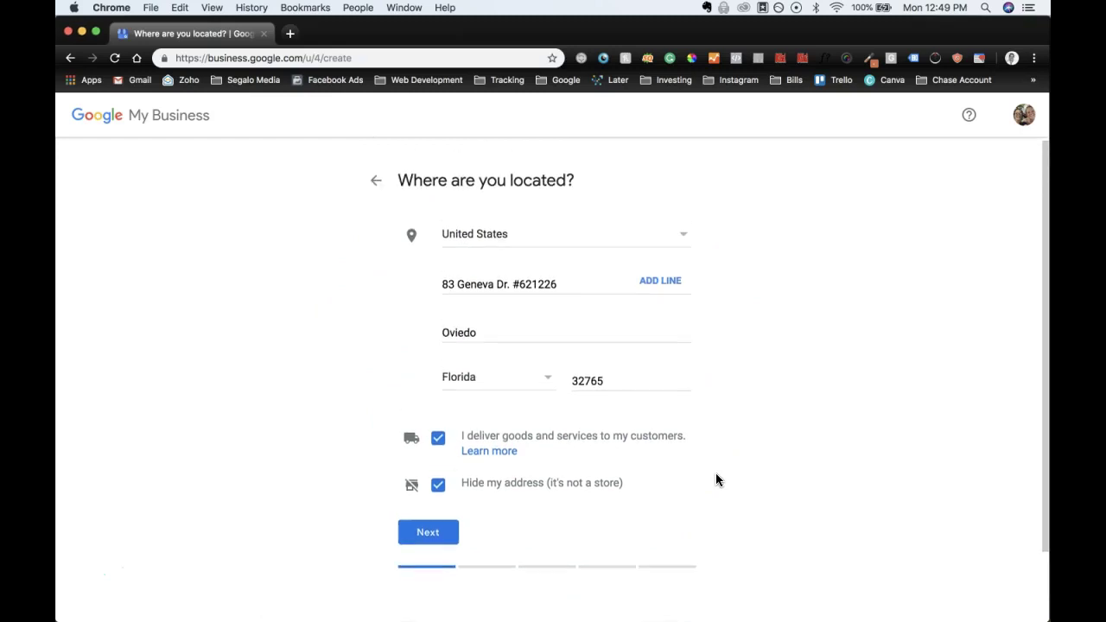
scroll(728, 475, "down", 2)
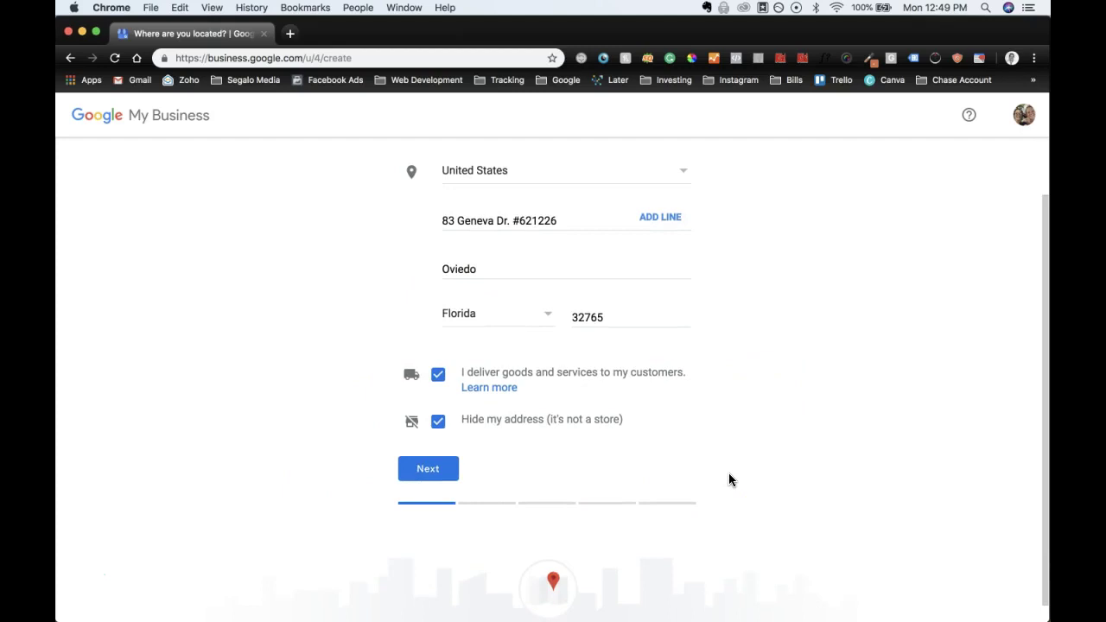
scroll(729, 480, "up", 2)
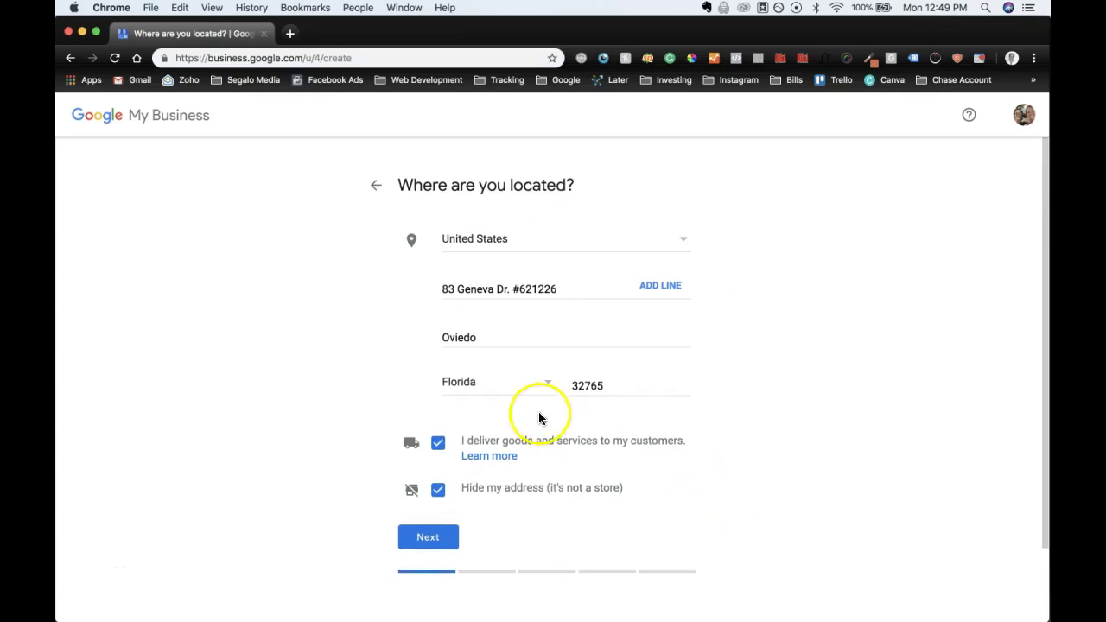
scroll(292, 486, "down", 2)
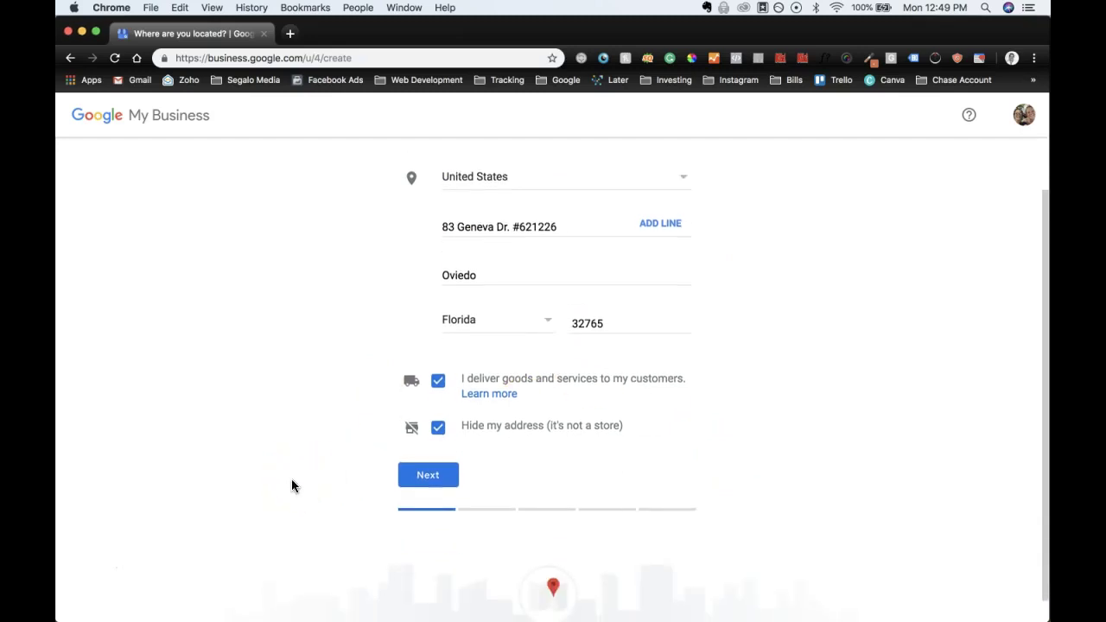
left_click(448, 486)
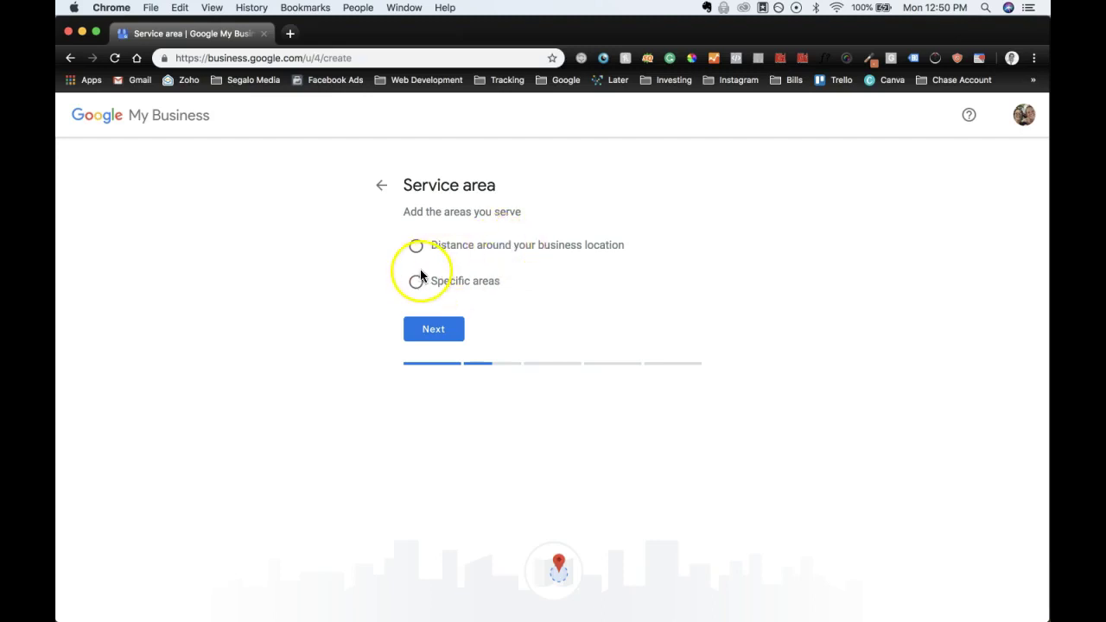
Step: Define the service area as a 15-mile distance around the business location and continue
left_click(416, 283)
left_click(442, 329)
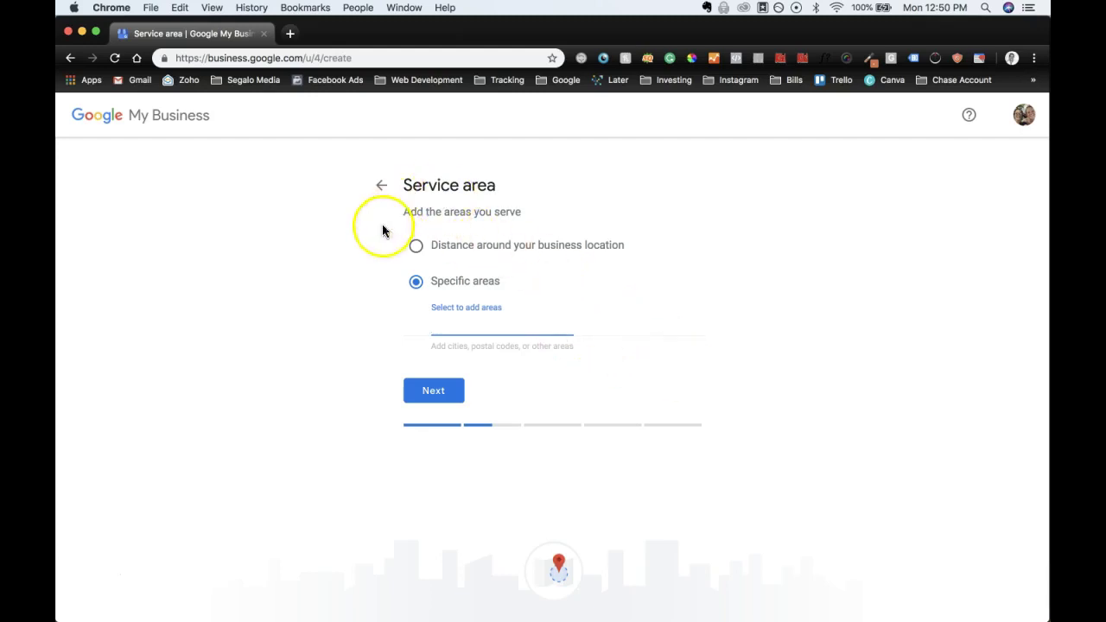
left_click(417, 248)
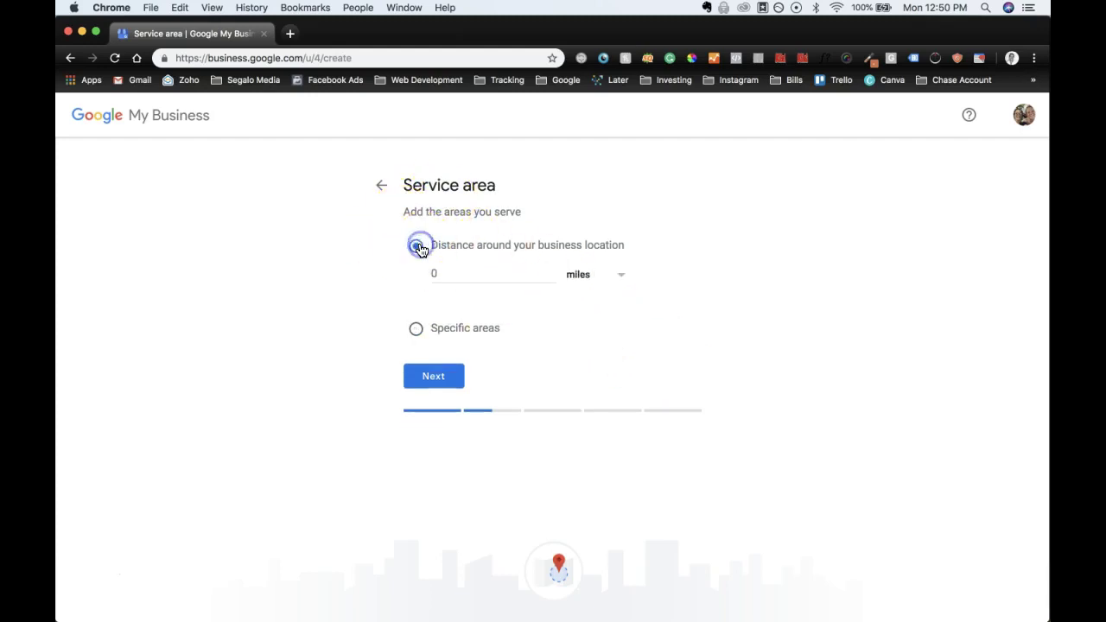
left_click(441, 272)
type("15")
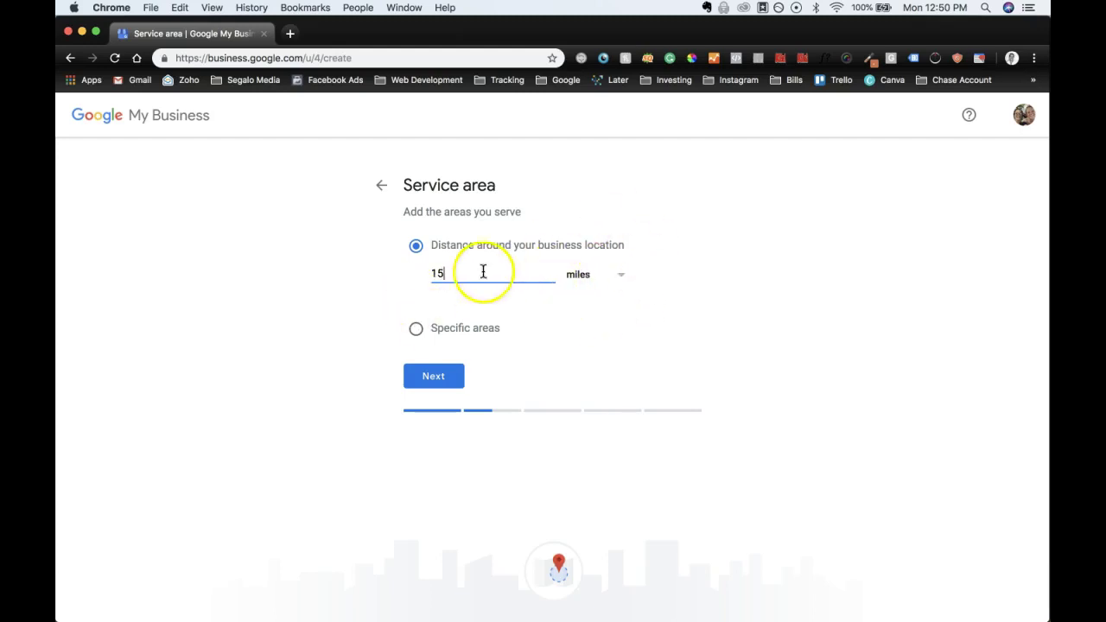
left_click(444, 375)
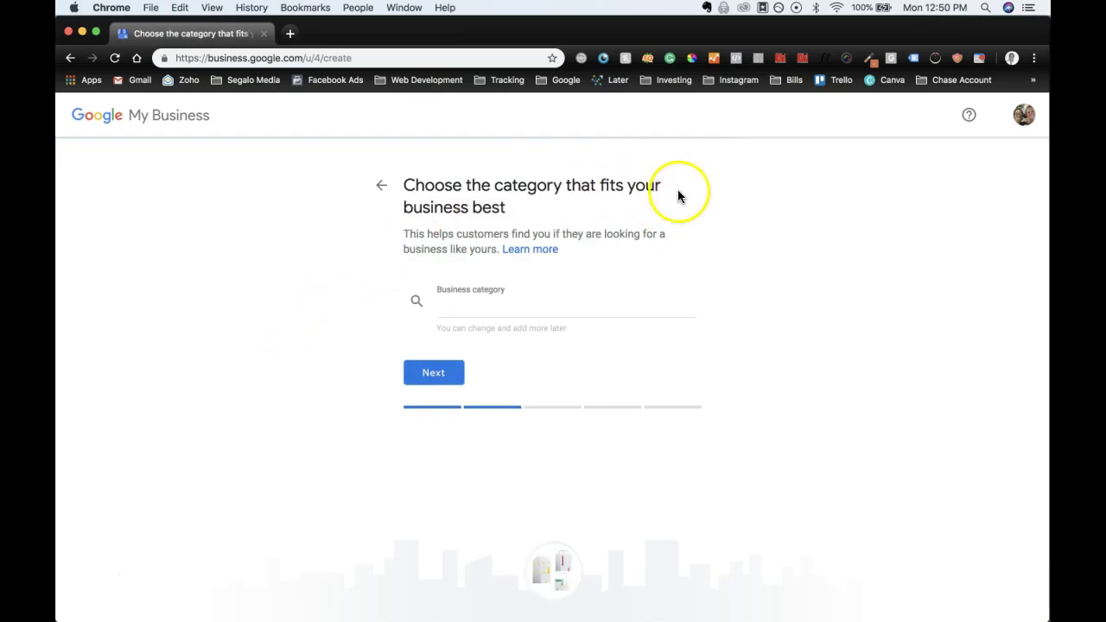
Step: Choose 'Christian Church' as the business category and advance to contact details
left_click(484, 309)
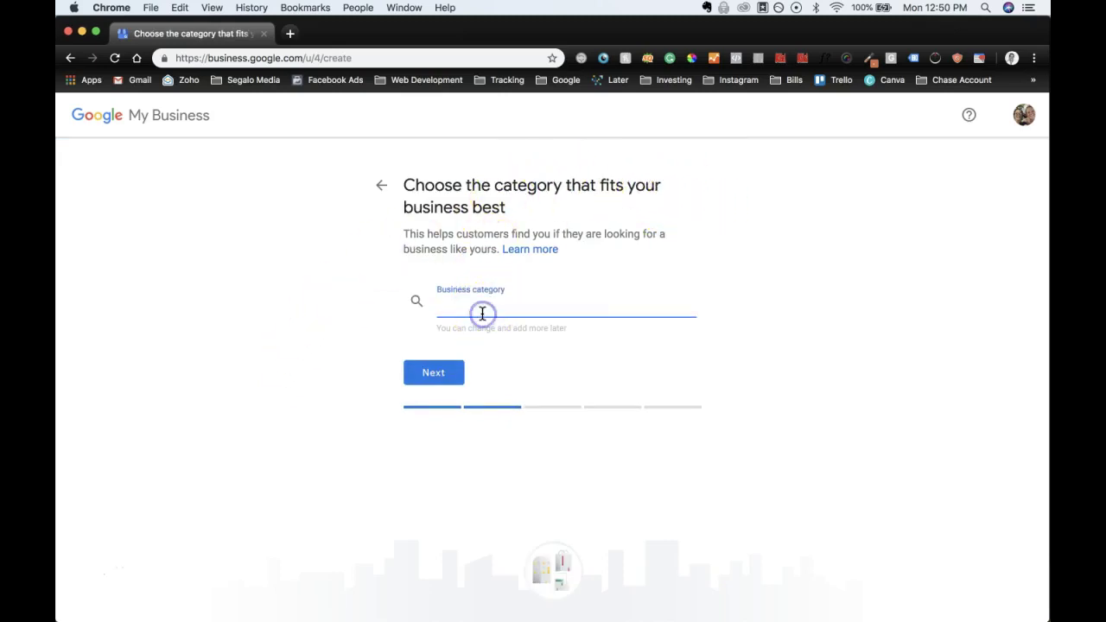
type("Church")
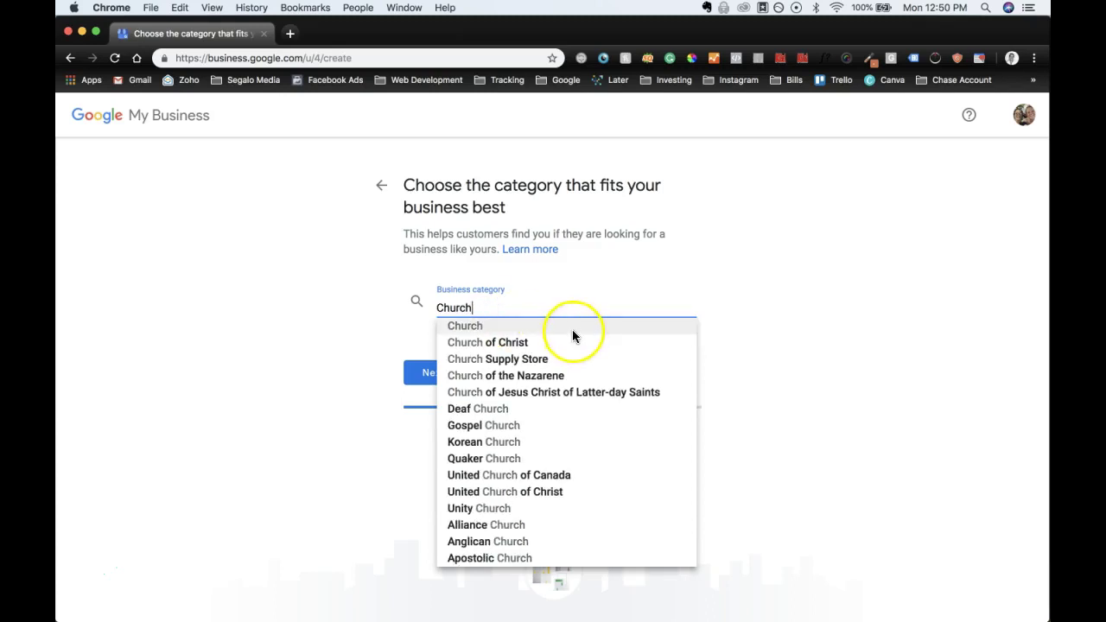
left_click(572, 329)
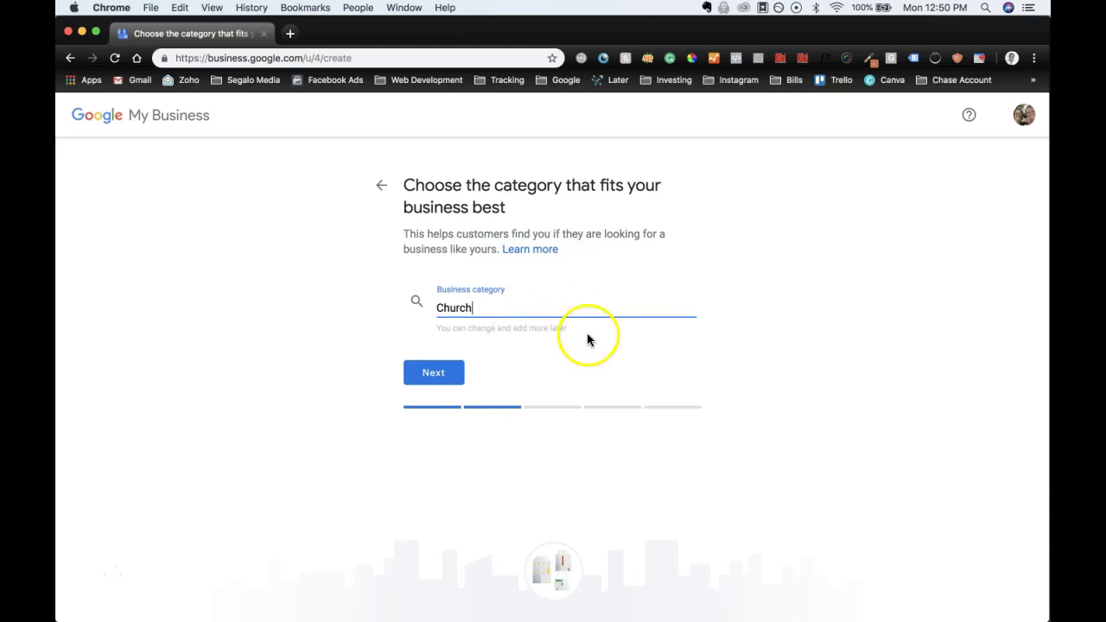
type("Minis")
key("BackSpace")
key("BackSpace")
key("BackSpace")
key("BackSpace")
key("BackSpace")
key("BackSpace")
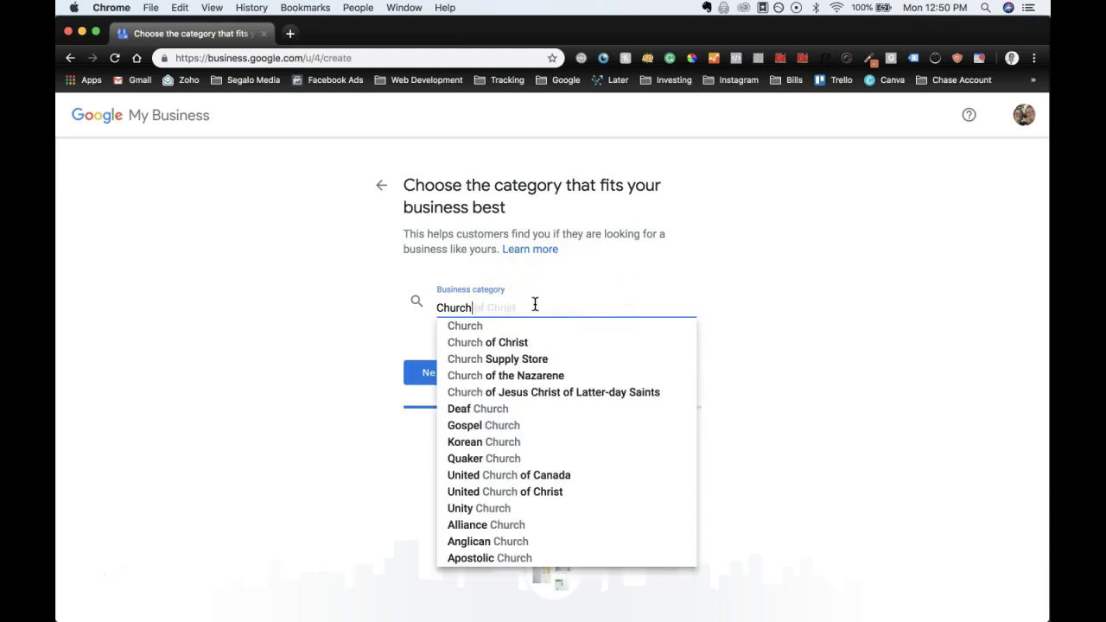
left_click(863, 267)
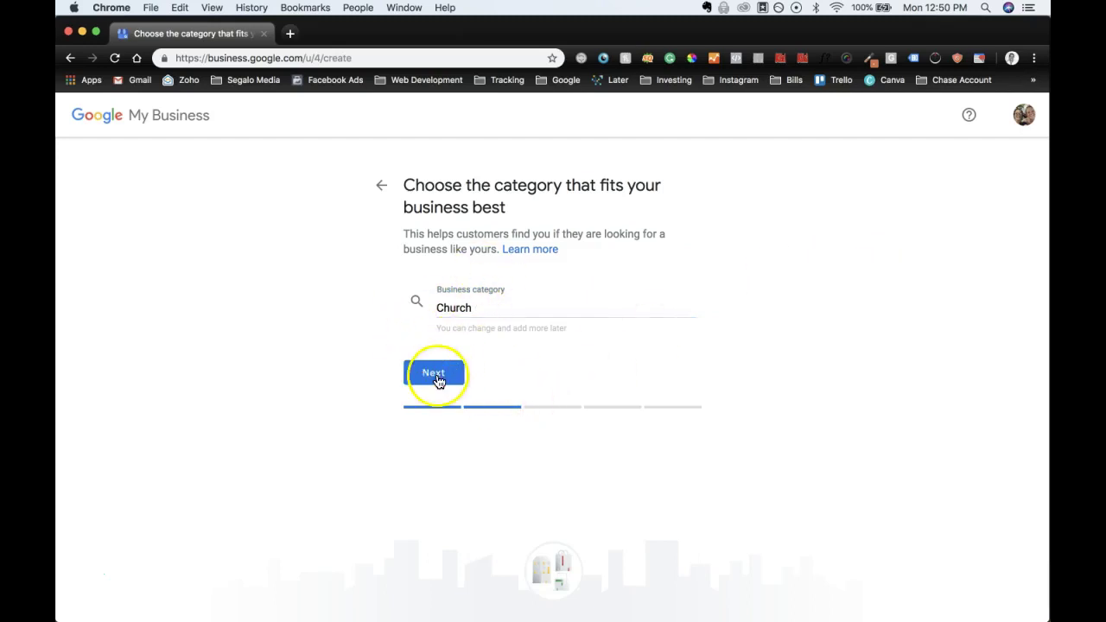
left_click(436, 307)
key("BackSpace")
key("BackSpace")
key("BackSpace")
key("BackSpace")
type("ristian C")
left_click(471, 316)
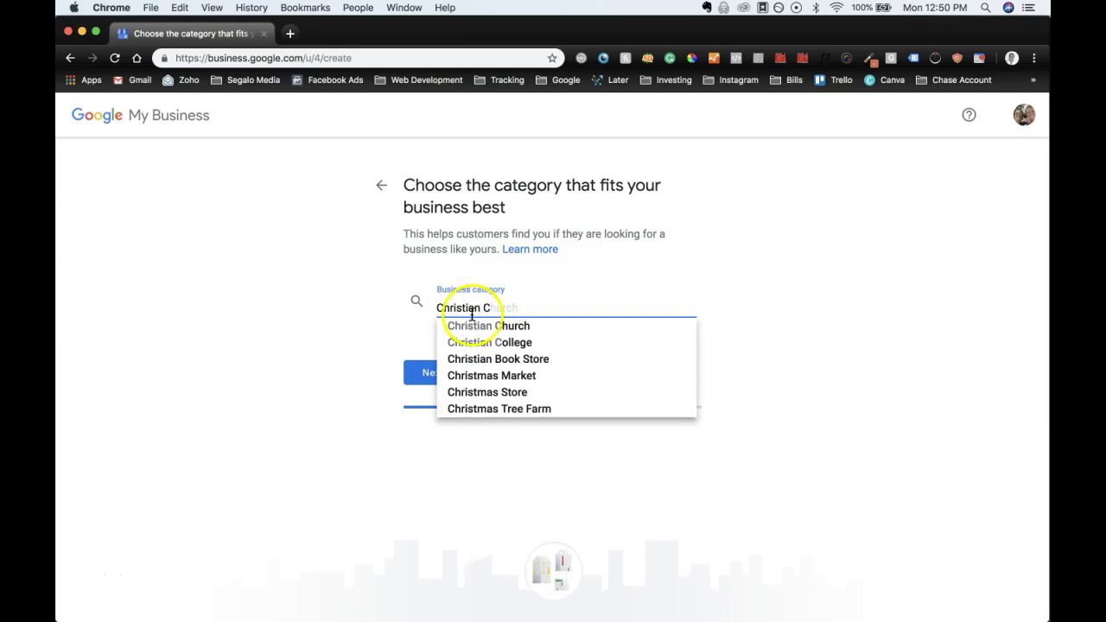
left_click(474, 322)
left_click(459, 378)
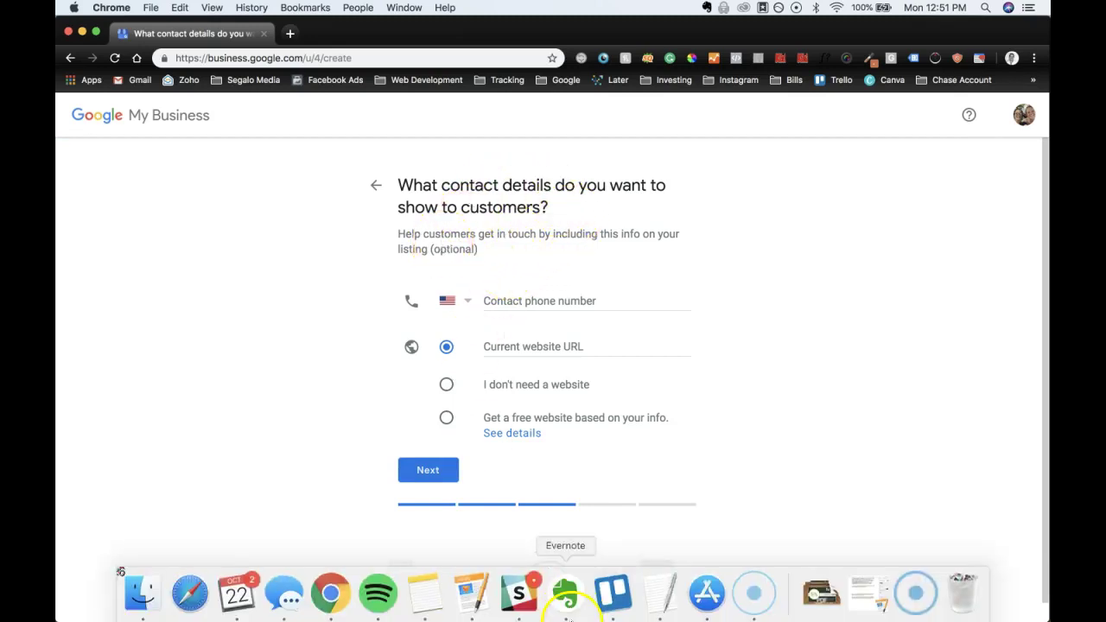
Step: Load reclaimedchurch.org in a new tab and copy the phone number from its footer
left_click(291, 33)
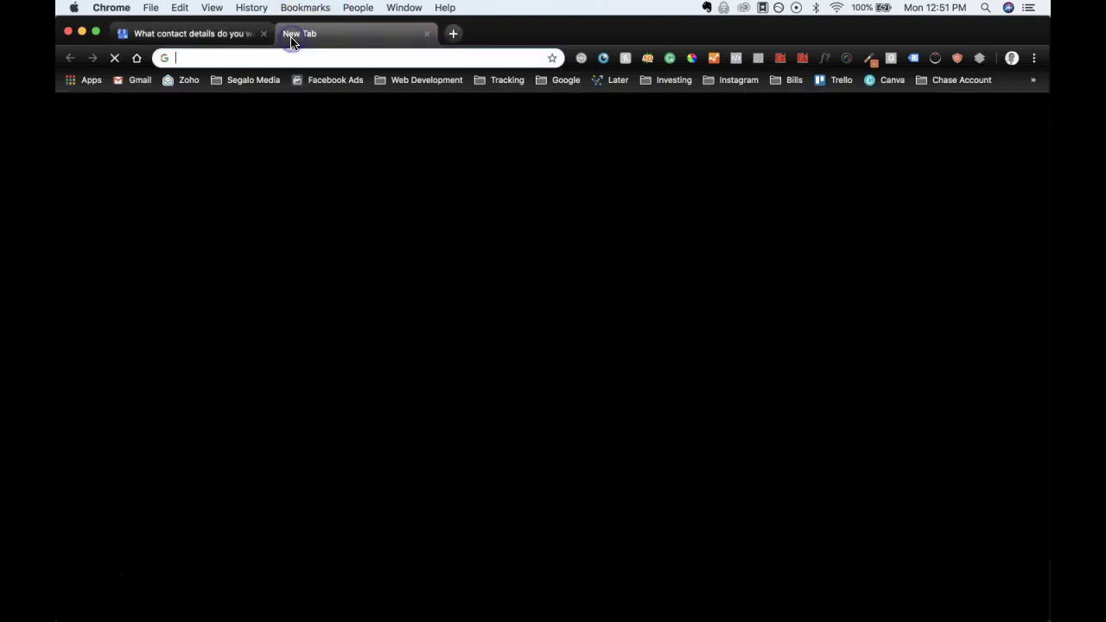
type("reclaimedch")
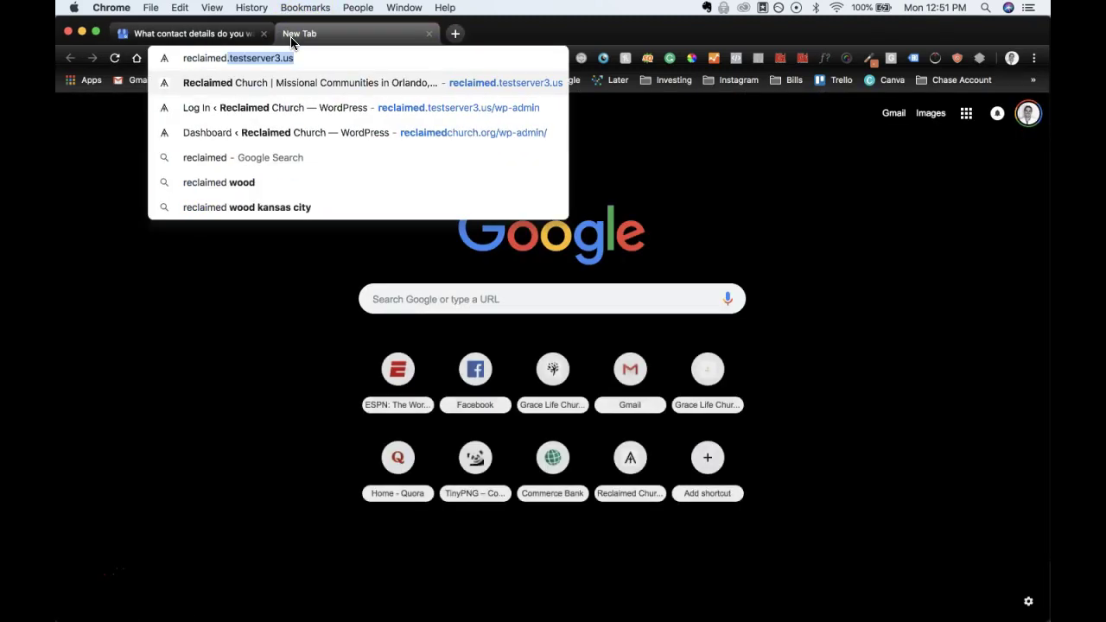
key("Right")
key("BackSpace")
key("BackSpace")
key("BackSpace")
key("BackSpace")
key("BackSpace")
key("BackSpace")
key("BackSpace")
key("BackSpace")
key("BackSpace")
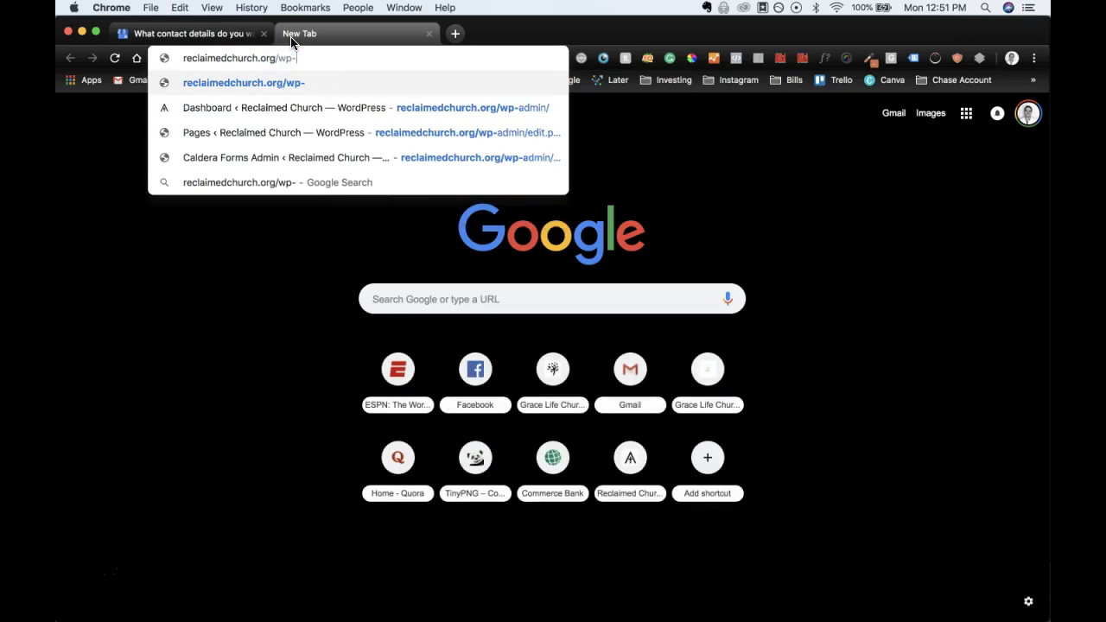
key("Return")
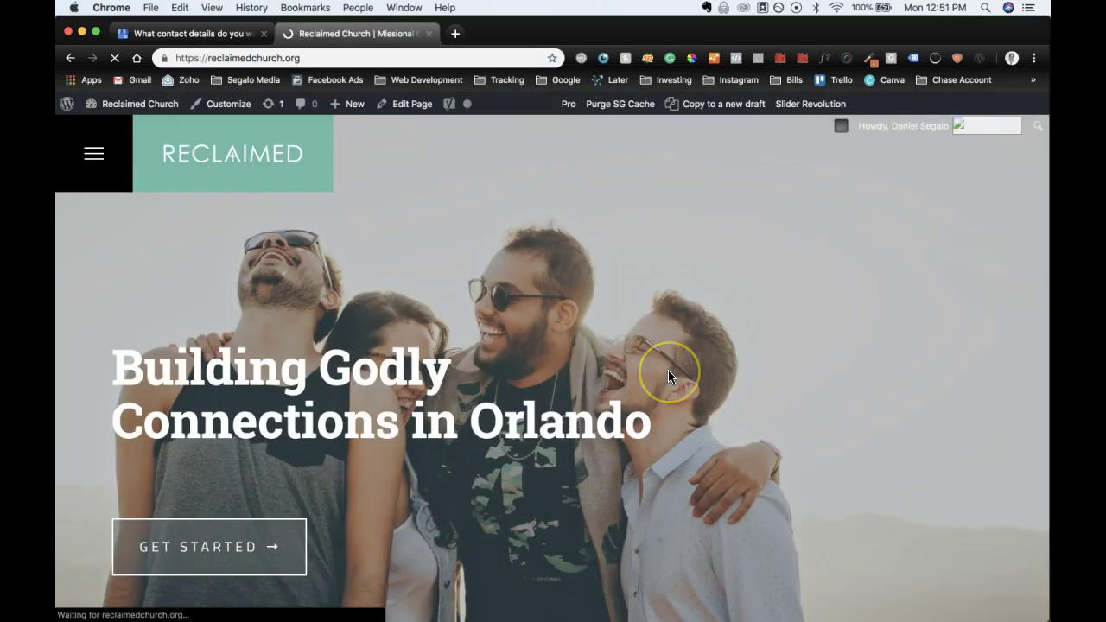
scroll(669, 376, "down", 2)
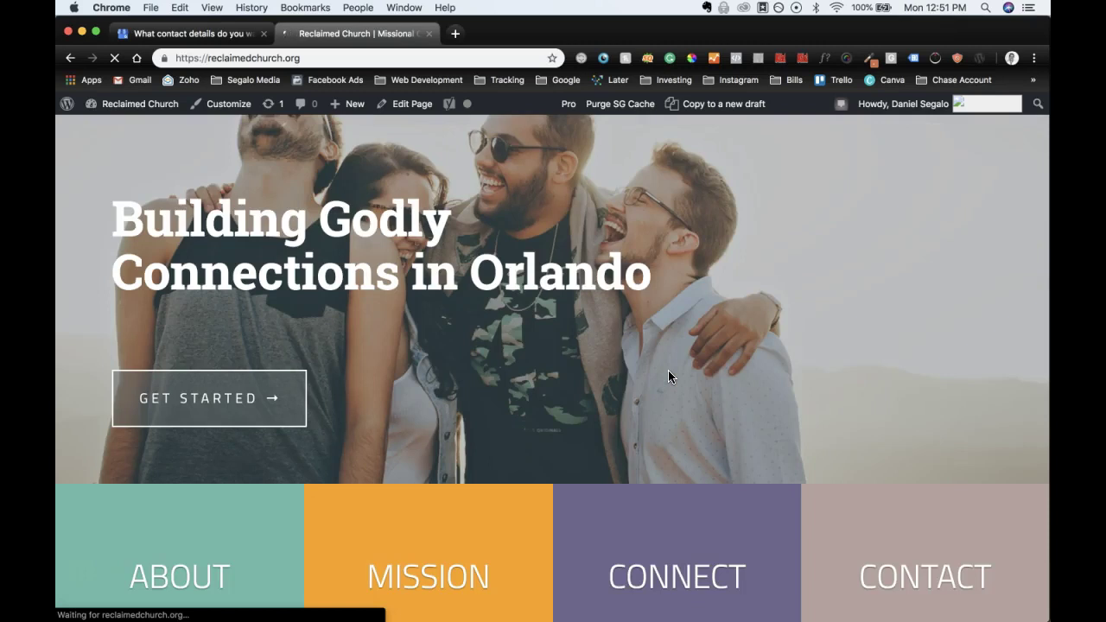
scroll(668, 376, "down", 10)
left_click_drag(595, 439, 511, 430)
key("super+c")
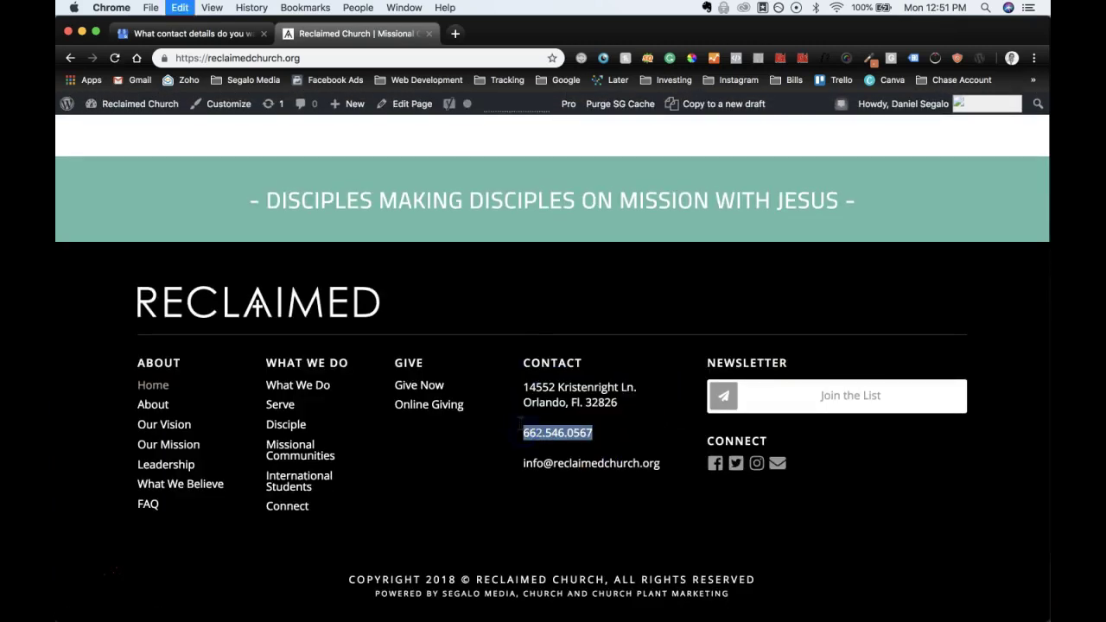
Step: Paste the phone number into the contact form and replace its dots with dashes
left_click(235, 32)
left_click(532, 302)
key("super+v")
left_click(509, 301)
key("BackSpace")
type("-")
left_click(525, 301)
key("BackSpace")
type("-")
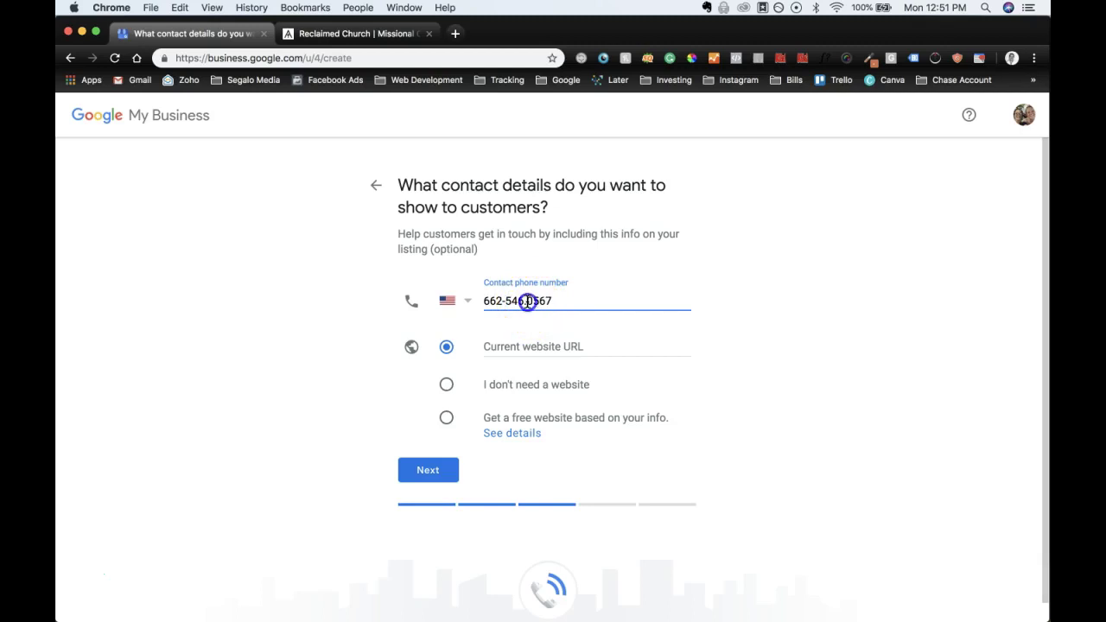
left_click(376, 35)
left_click(337, 57)
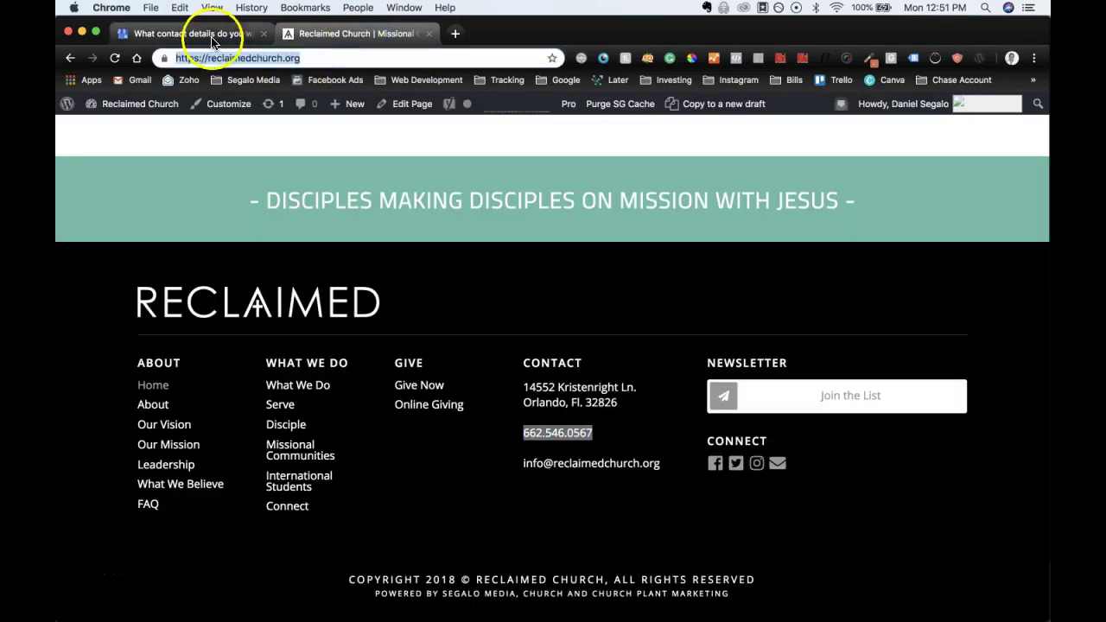
left_click(211, 37)
left_click(502, 345)
key("super+v")
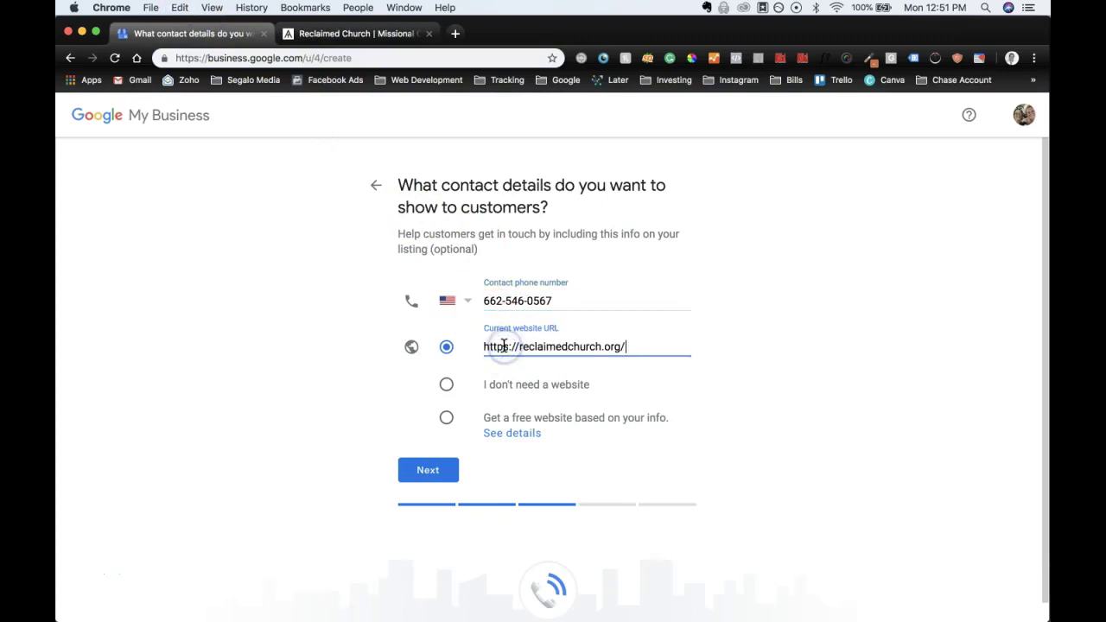
left_click(358, 34)
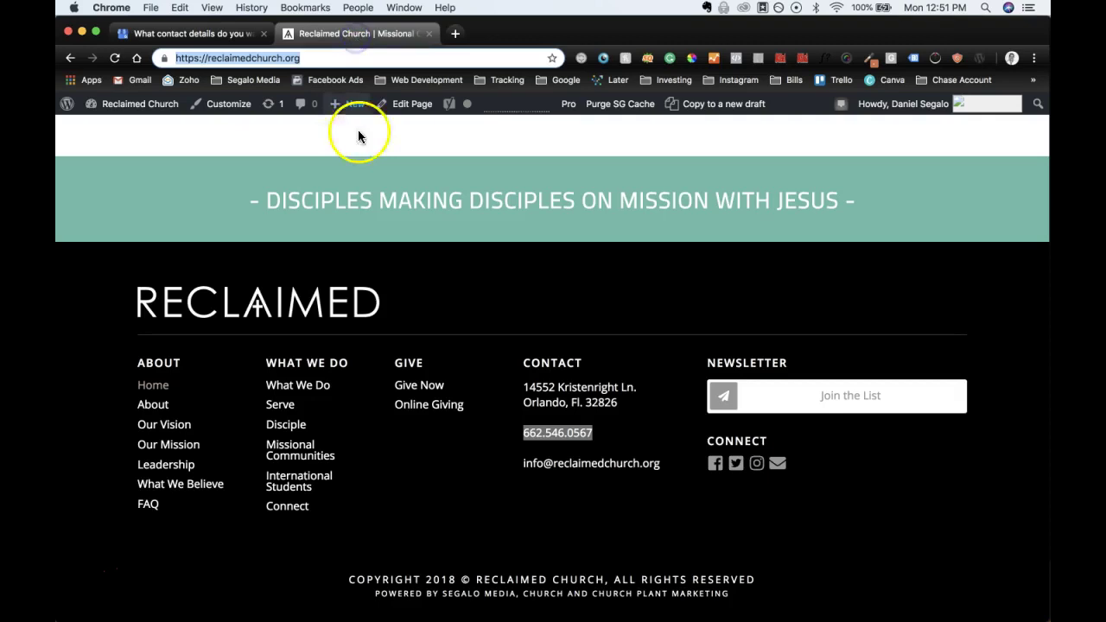
scroll(486, 377, "up", 20)
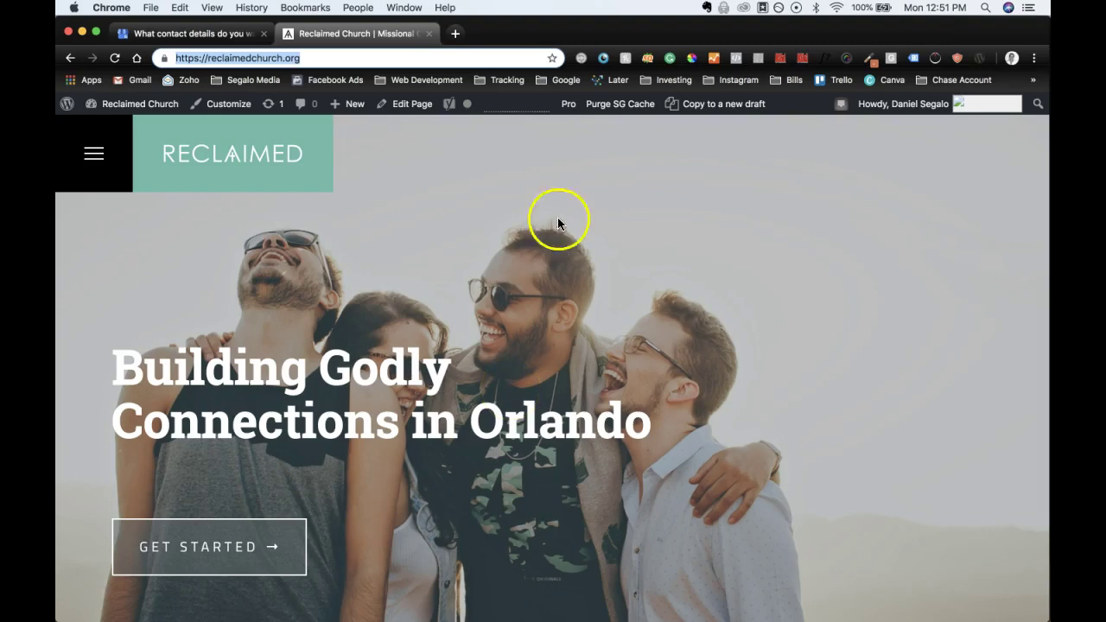
scroll(562, 365, "down", 3)
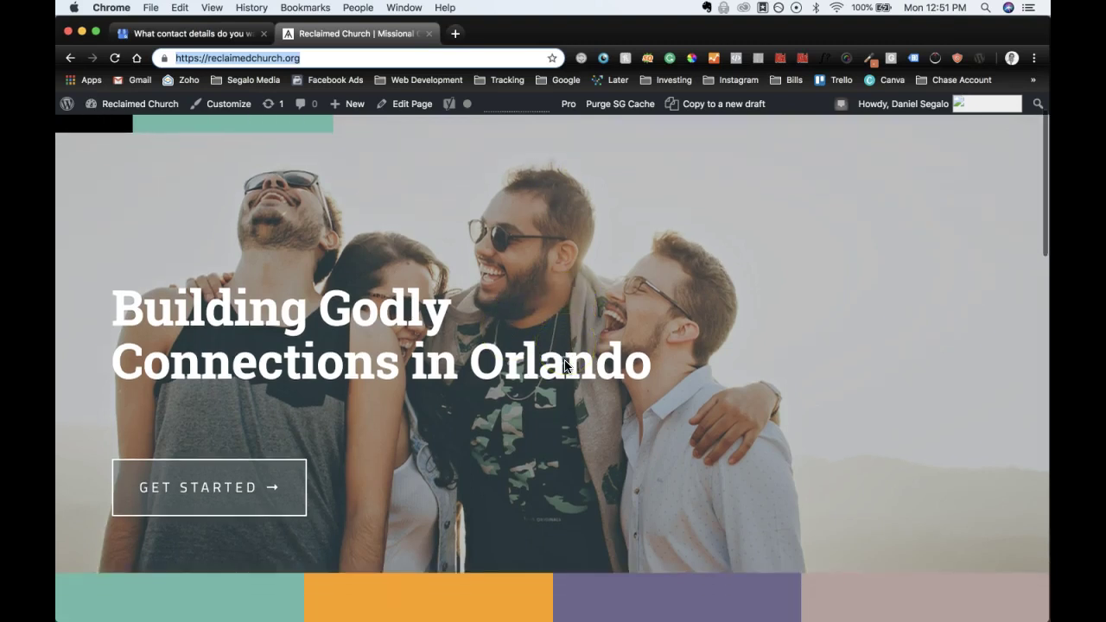
scroll(564, 365, "up", 3)
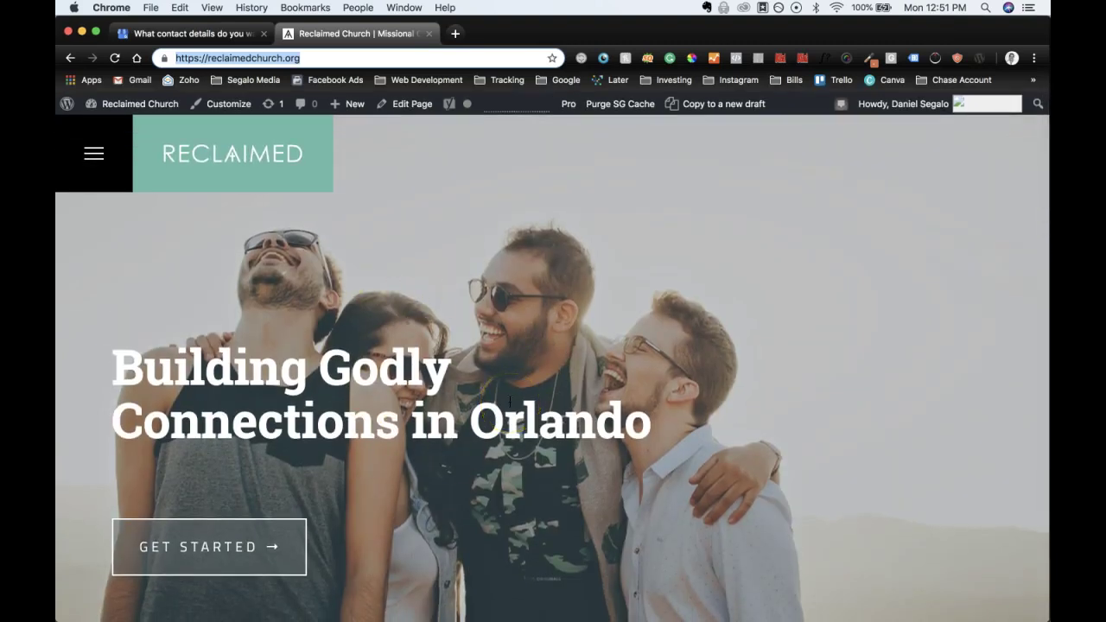
scroll(510, 401, "down", 3)
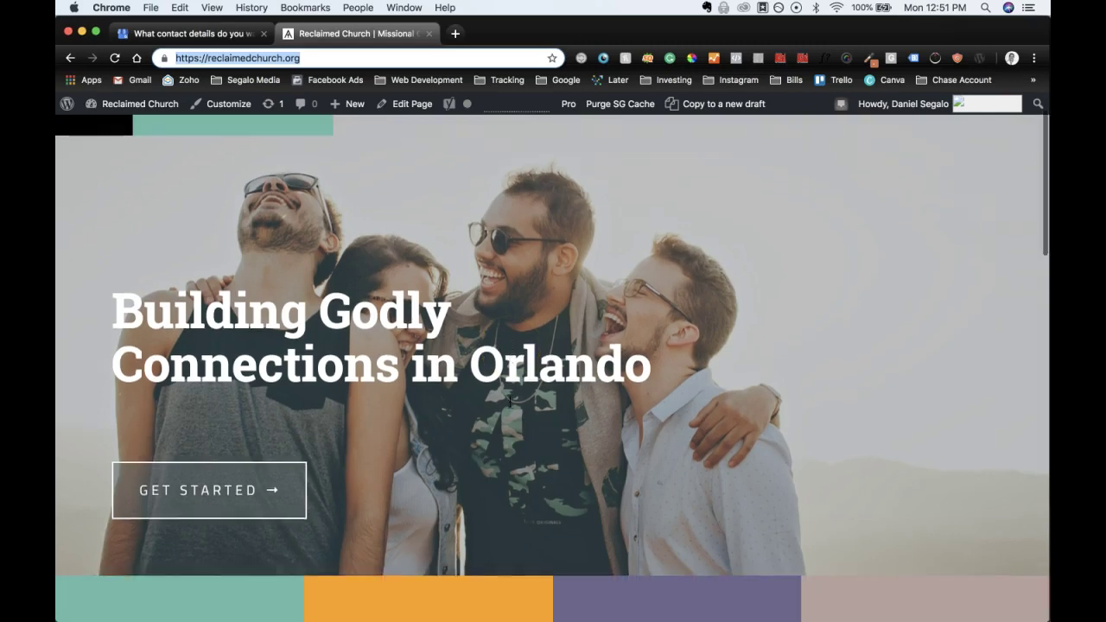
scroll(509, 401, "down", 3)
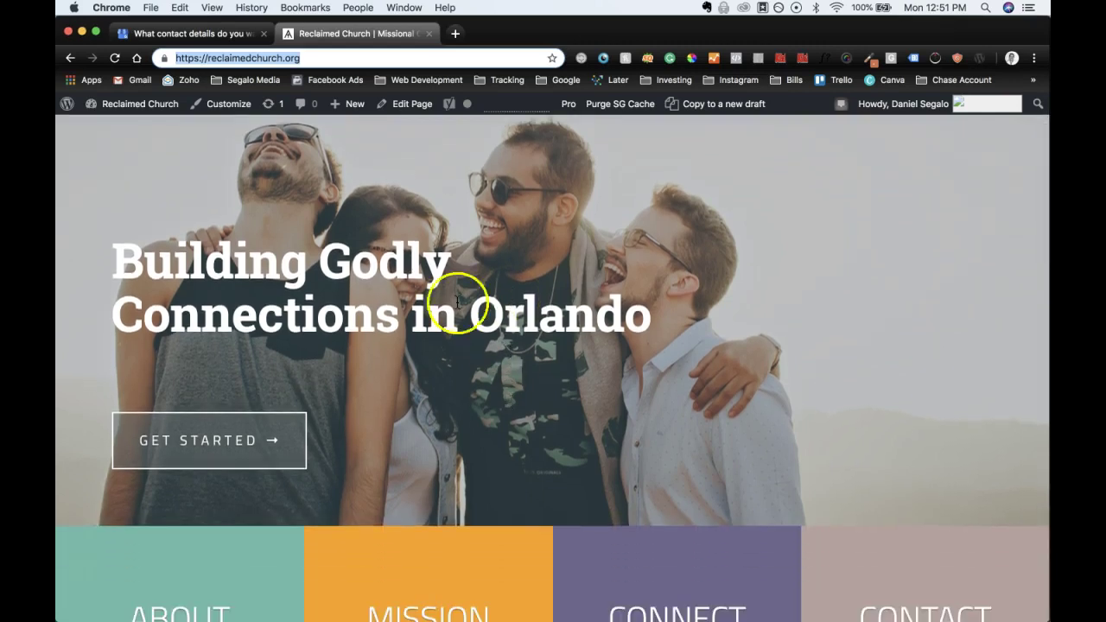
scroll(636, 428, "down", 3)
scroll(636, 428, "down", 5)
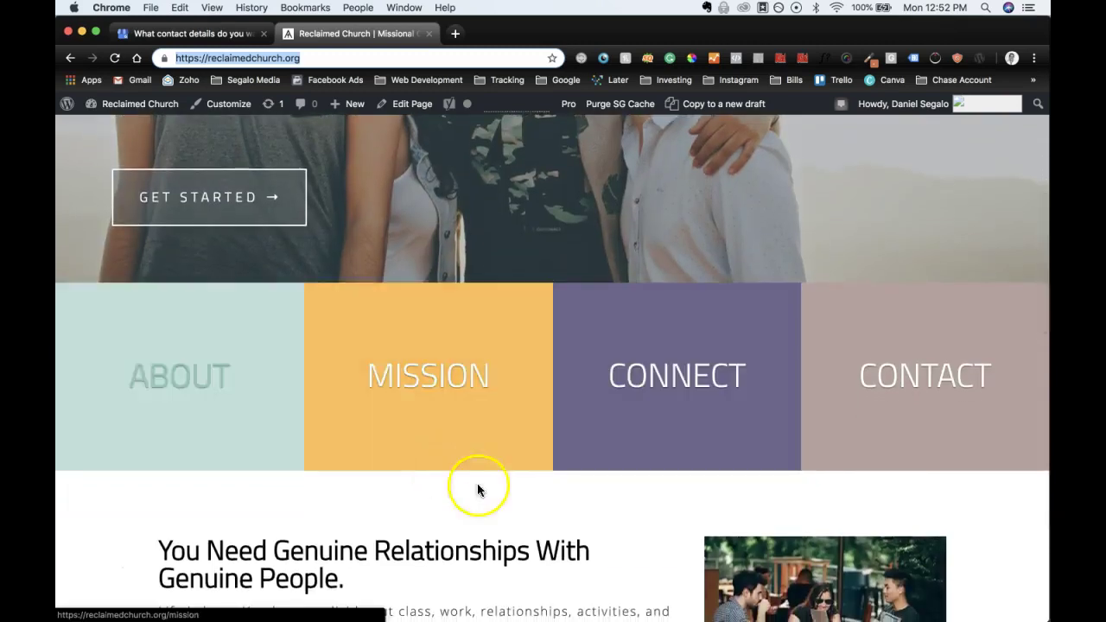
scroll(526, 504, "down", 5)
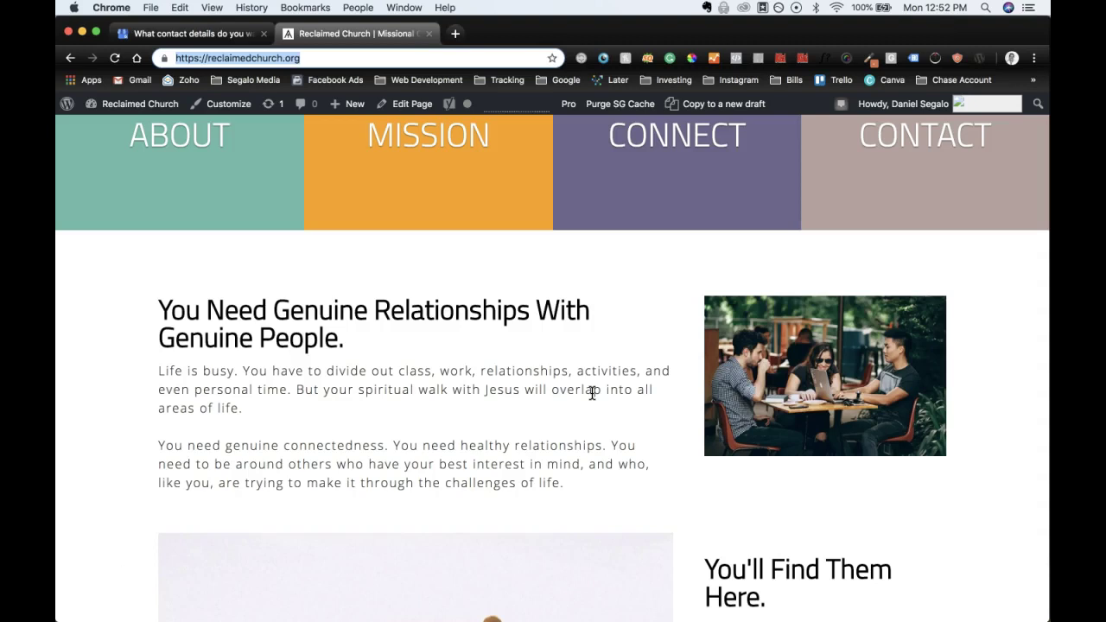
scroll(592, 394, "down", 10)
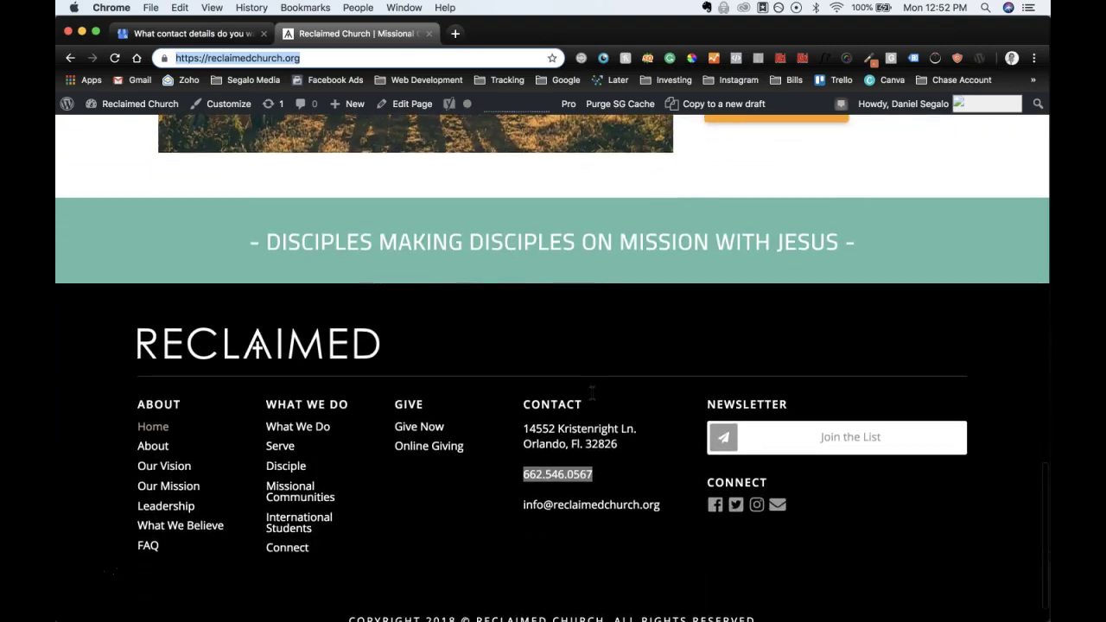
scroll(605, 271, "up", 10)
scroll(604, 273, "up", 6)
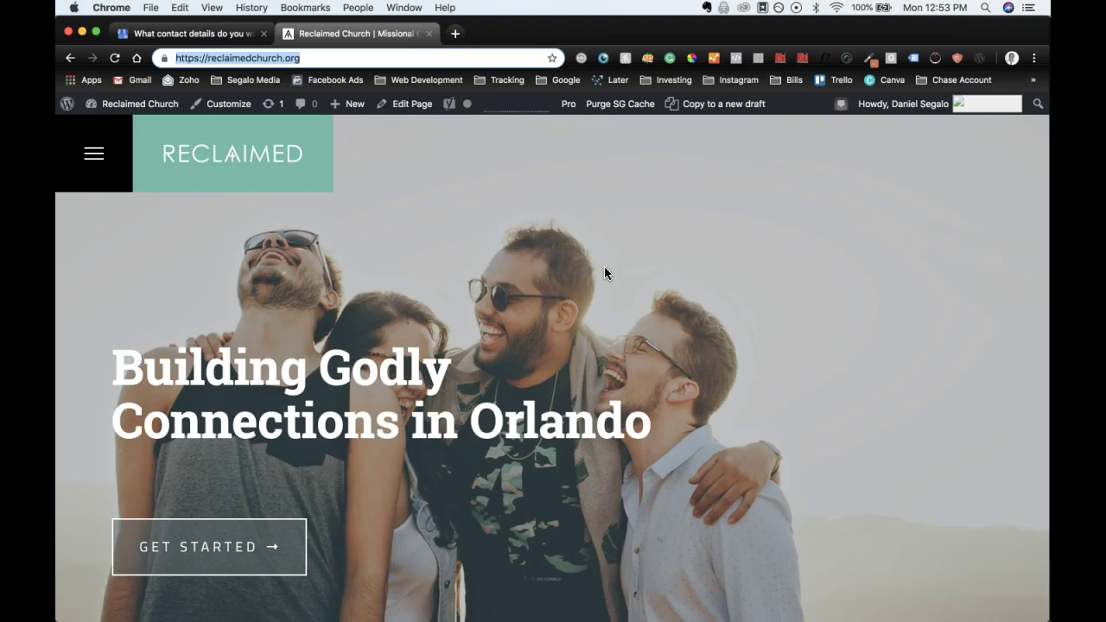
scroll(599, 275, "down", 10)
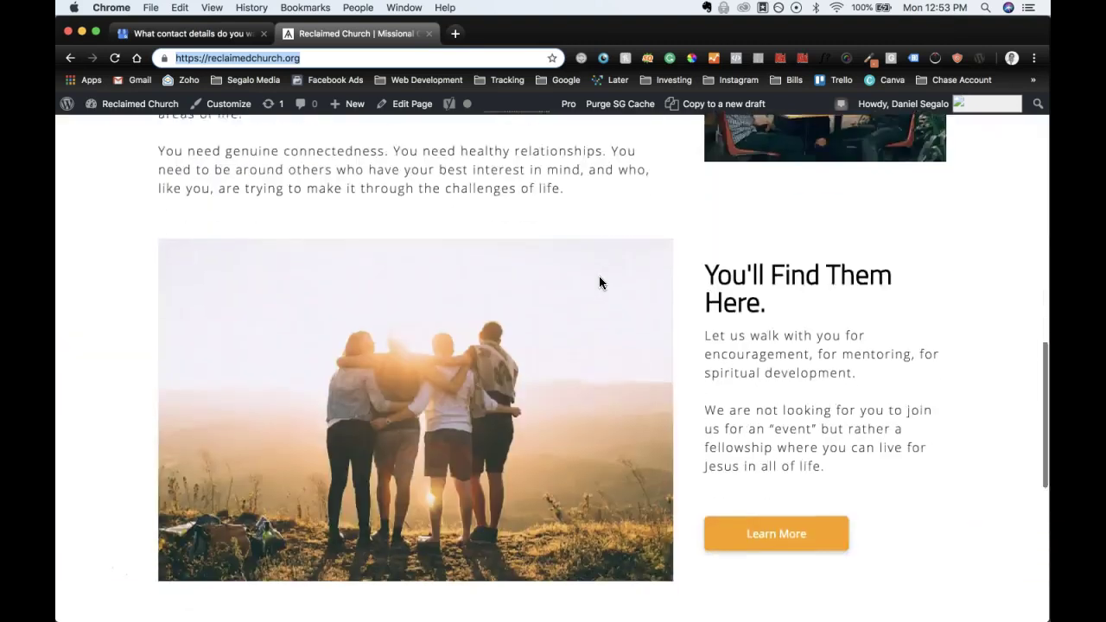
scroll(599, 283, "down", 10)
Step: Return to the Google My Business tab and submit the contact details
left_click(182, 35)
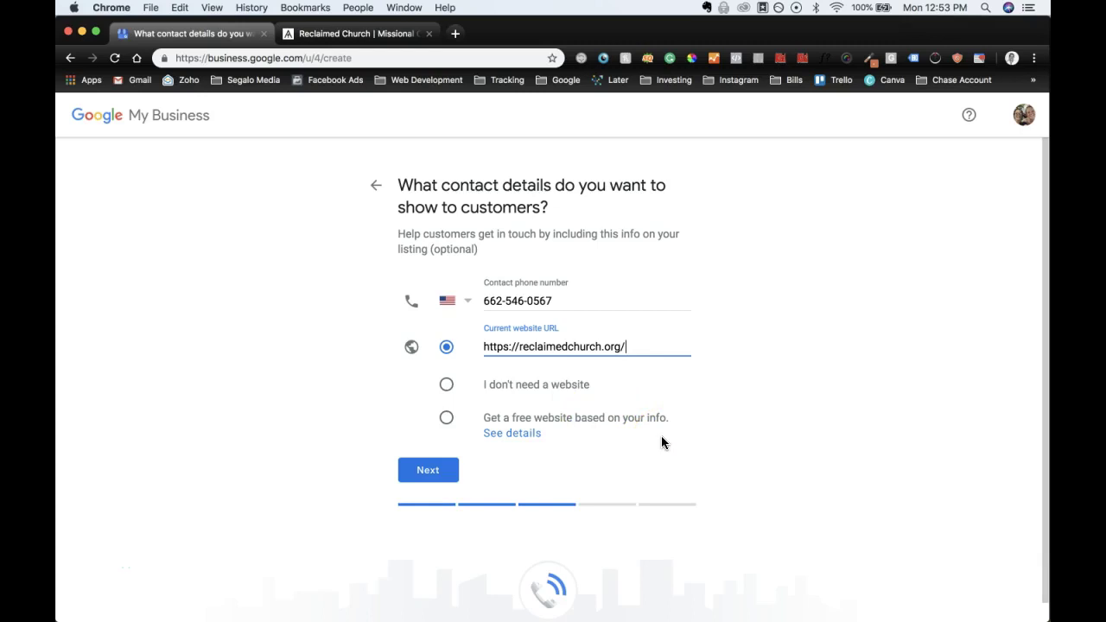
left_click(427, 474)
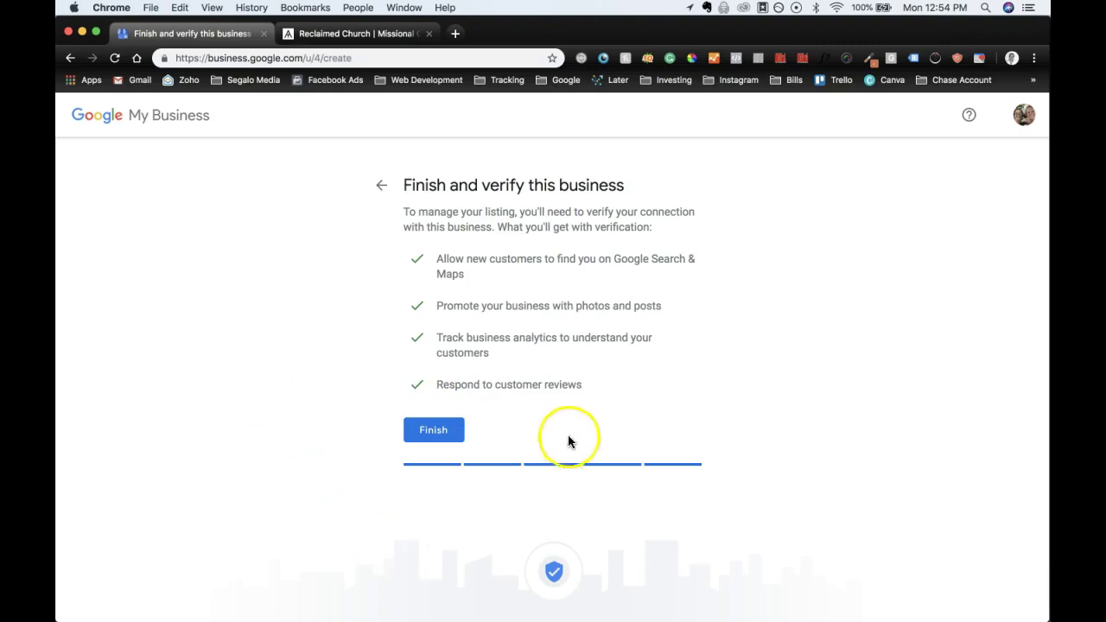
Step: Finish creating the Reclaimed Church listing
left_click(434, 437)
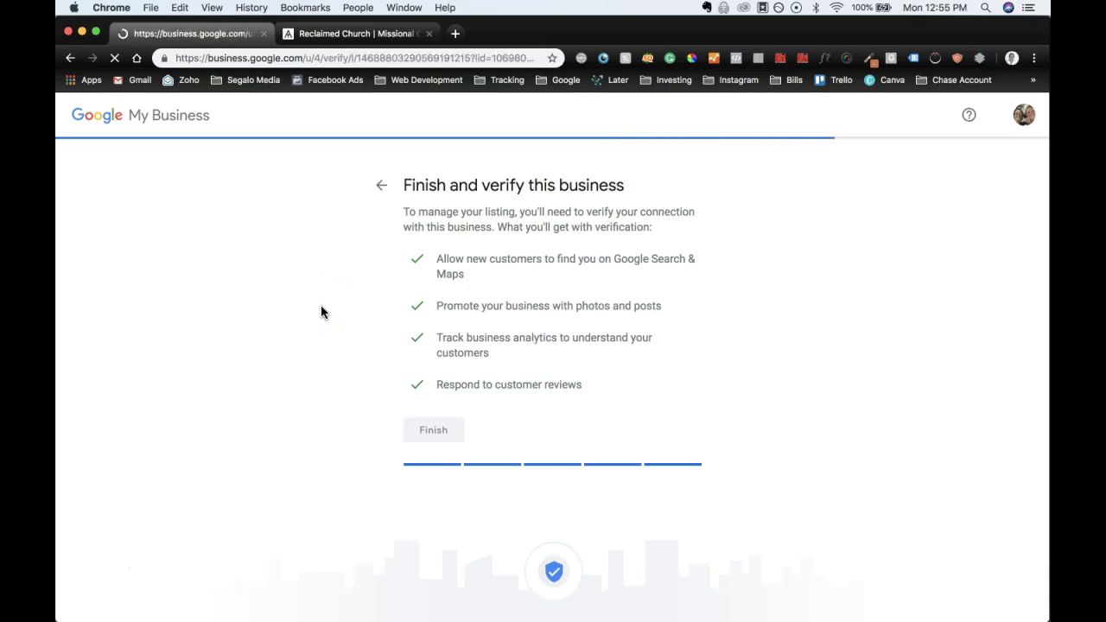
left_click(335, 342)
left_click(372, 347)
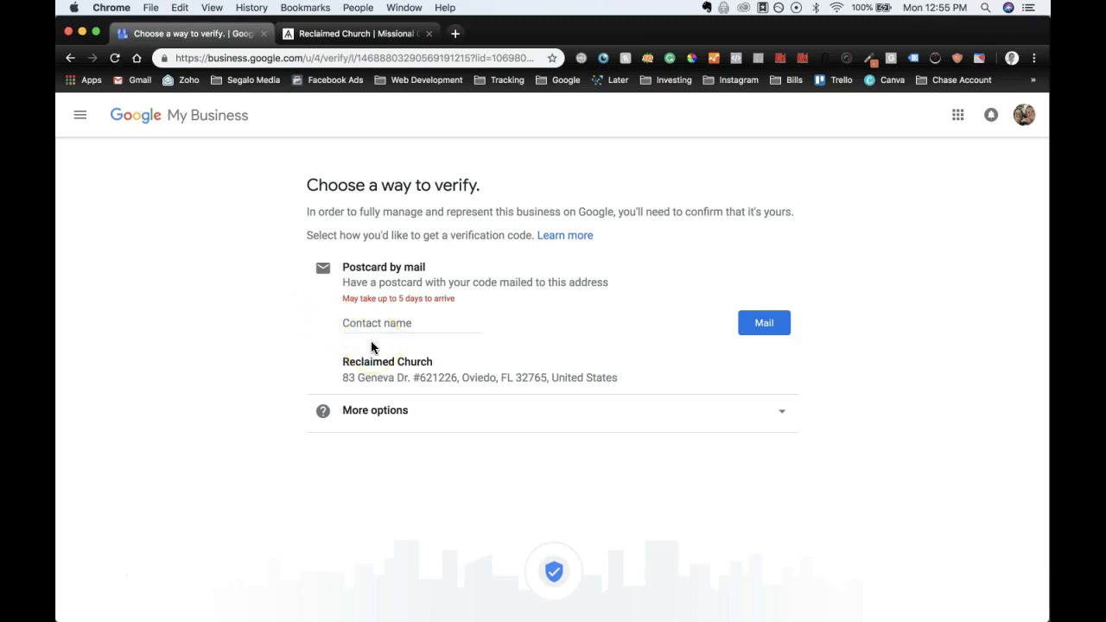
Step: Enter a contact name and request the verification postcard by mail, then continue
left_click(420, 326)
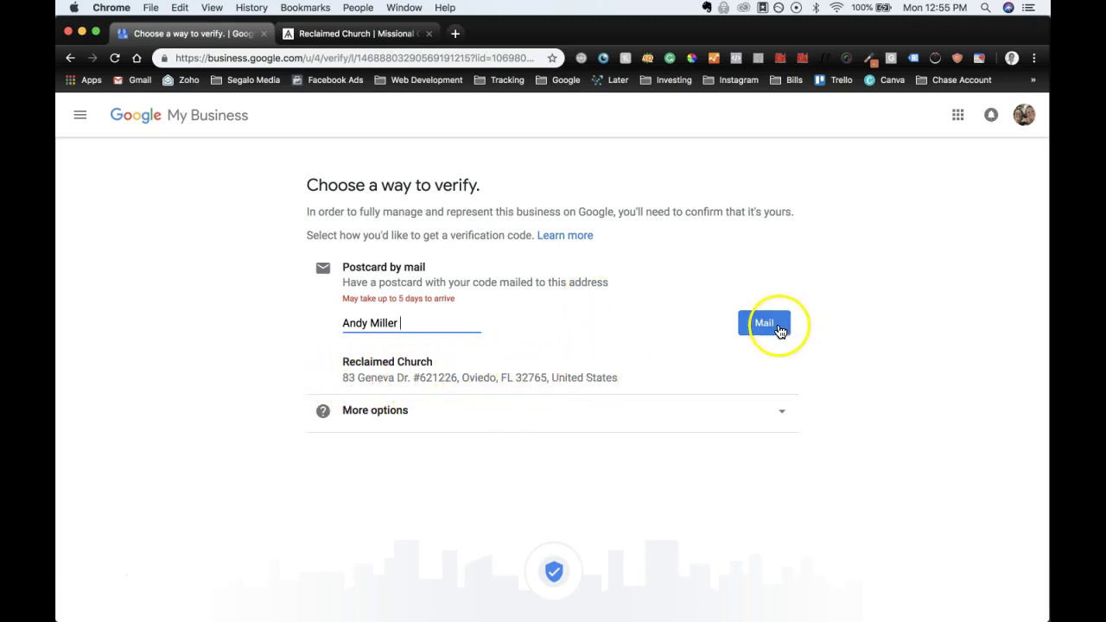
left_click(605, 424)
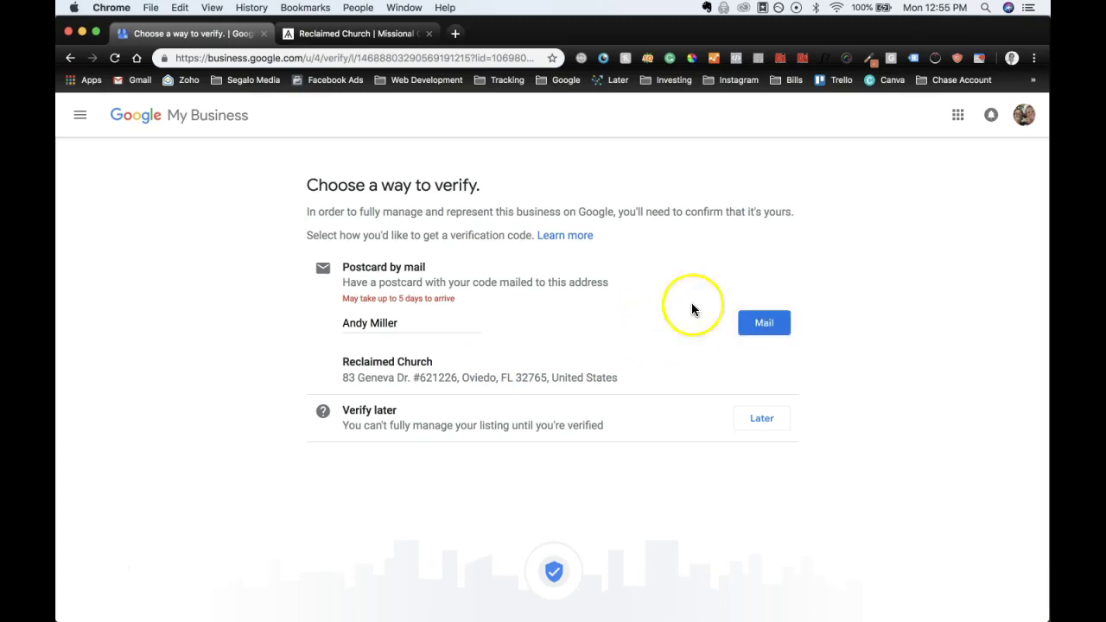
left_click(766, 327)
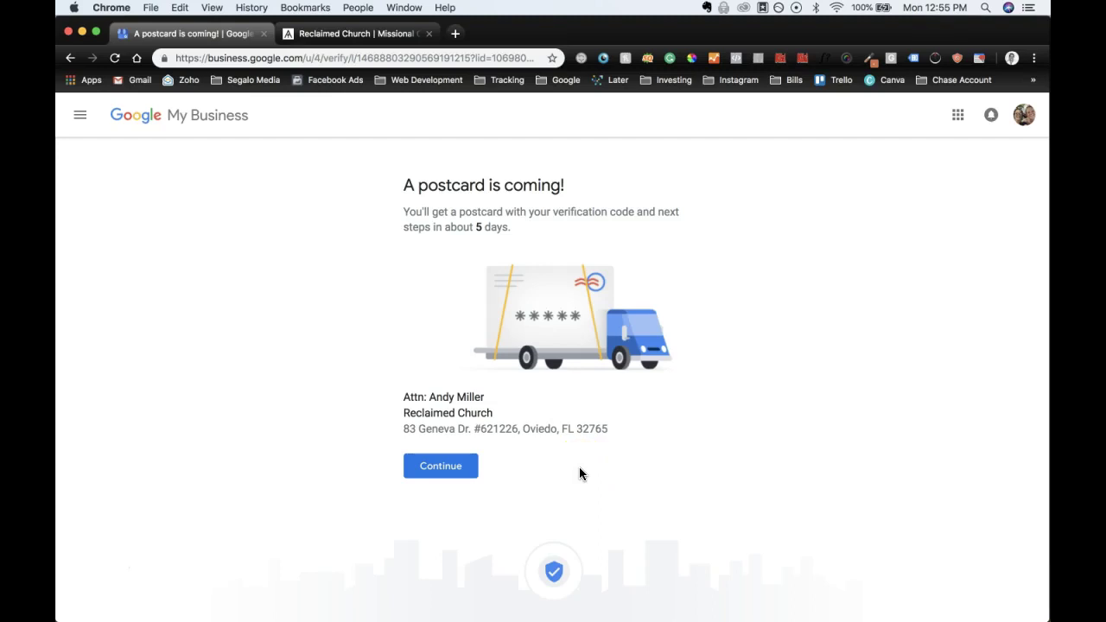
left_click(455, 469)
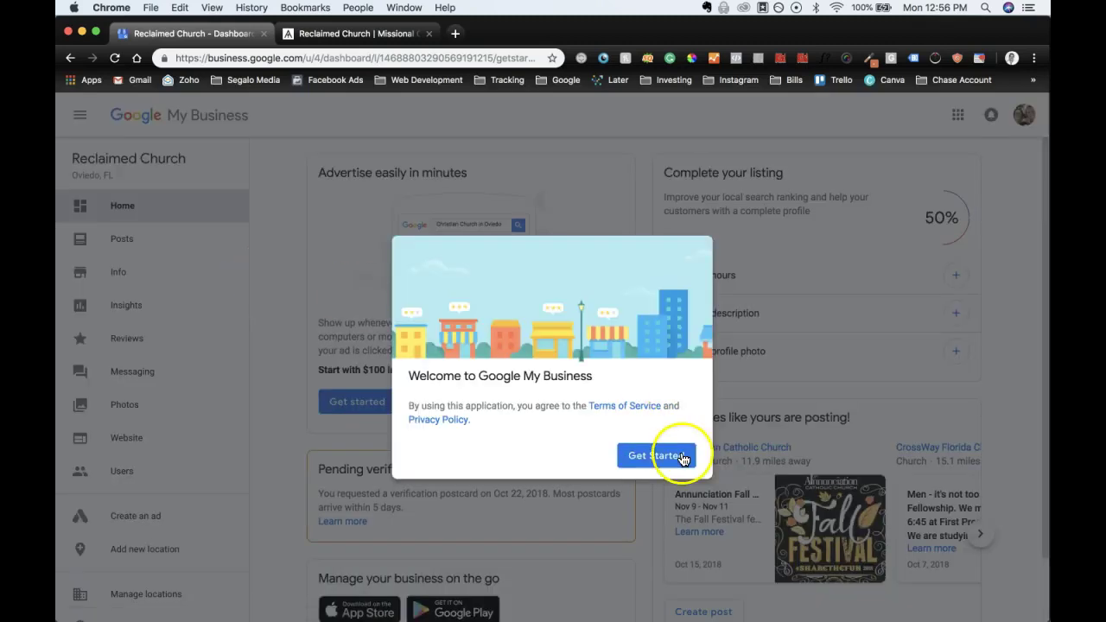
Step: Dismiss the welcome message and read the help page on pending postcard verification
left_click(680, 458)
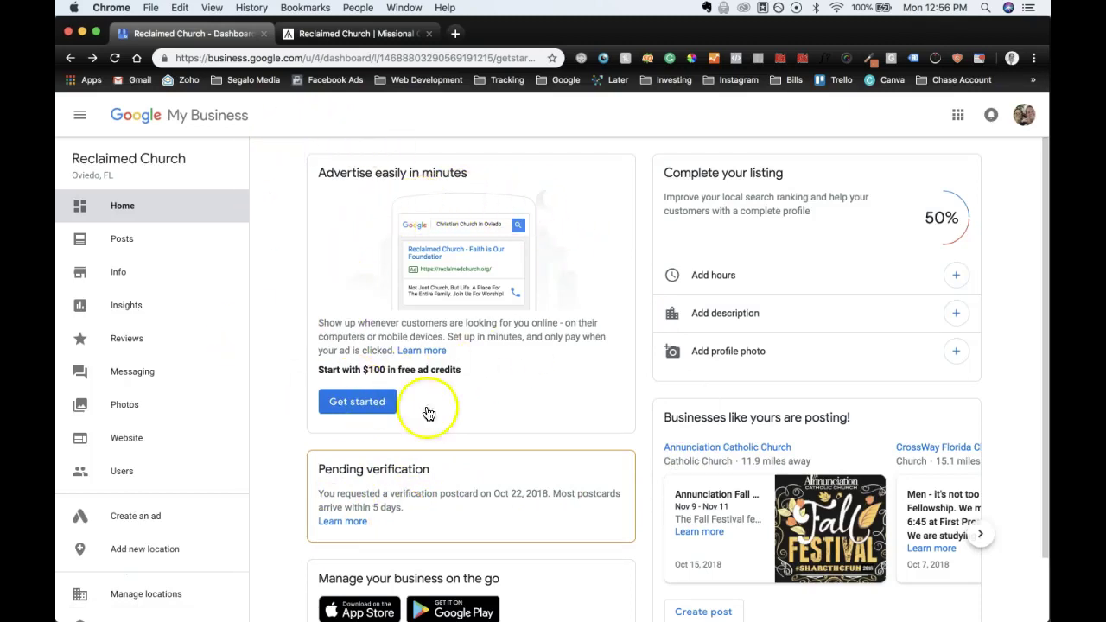
scroll(636, 413, "down", 1)
scroll(632, 414, "up", 1)
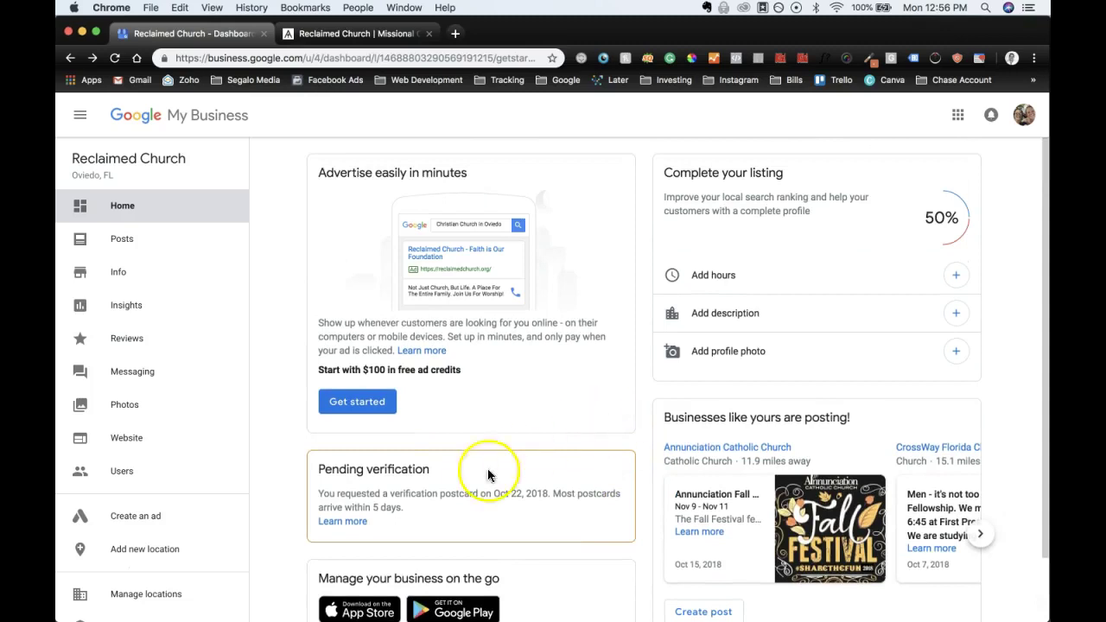
left_click(339, 521)
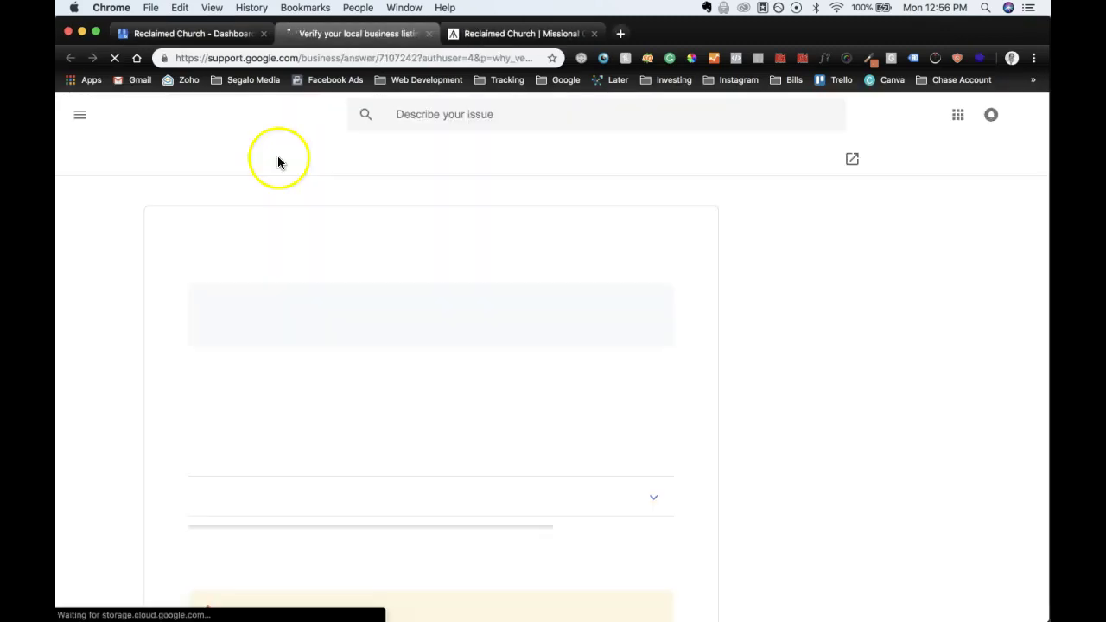
scroll(547, 394, "down", 4)
scroll(547, 401, "down", 3)
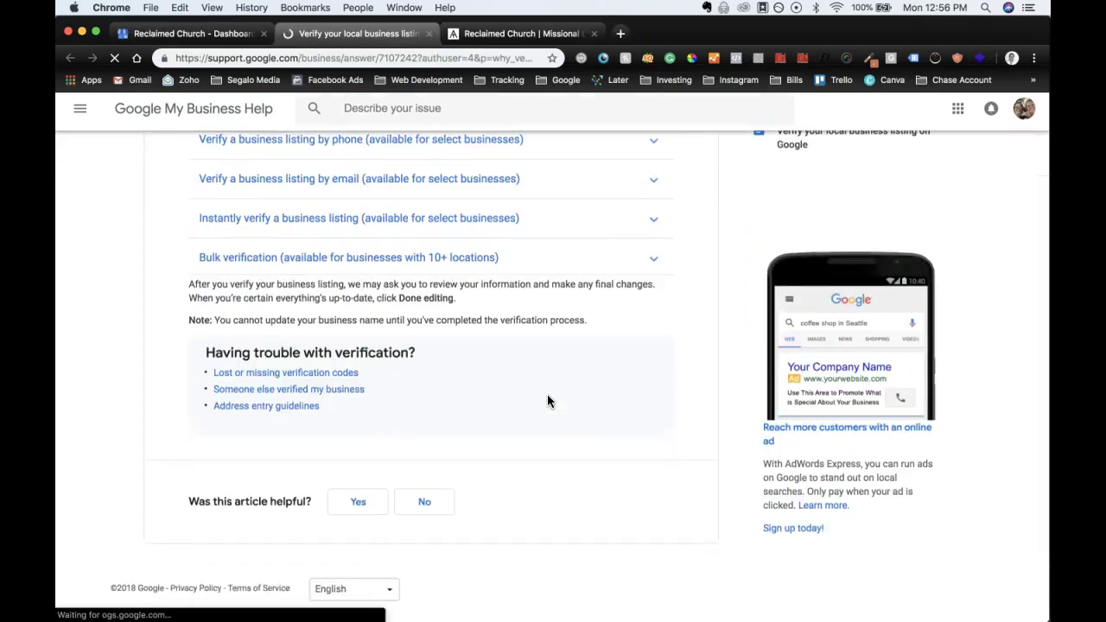
scroll(547, 401, "up", 10)
left_click(226, 55)
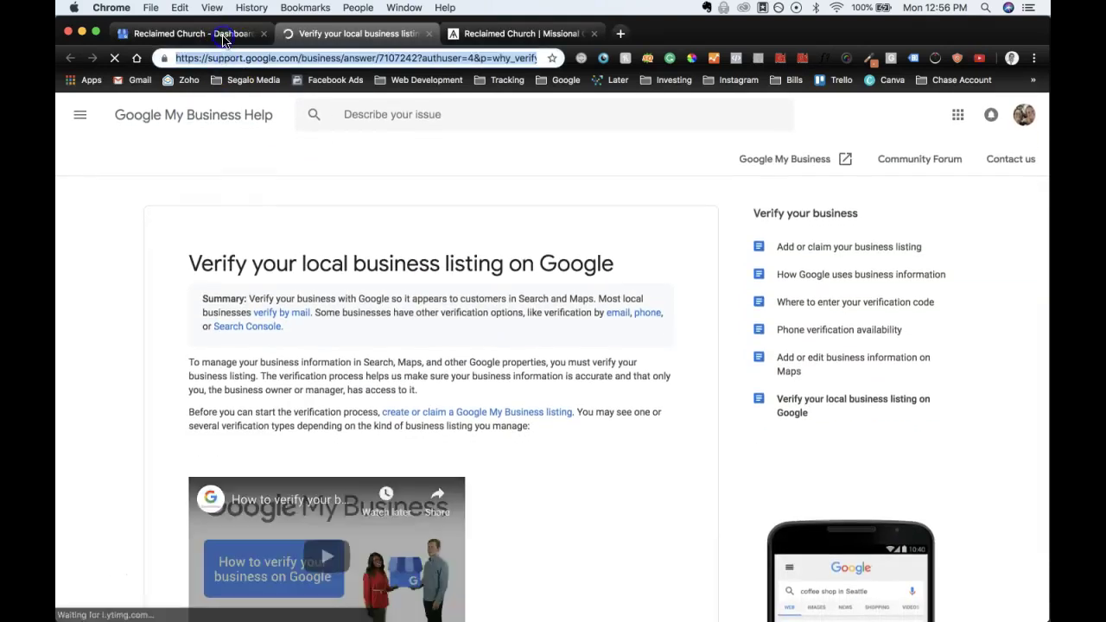
left_click(230, 33)
Step: Review the listing's Info page, then bring the TextEdit setup notes forward
left_click(128, 275)
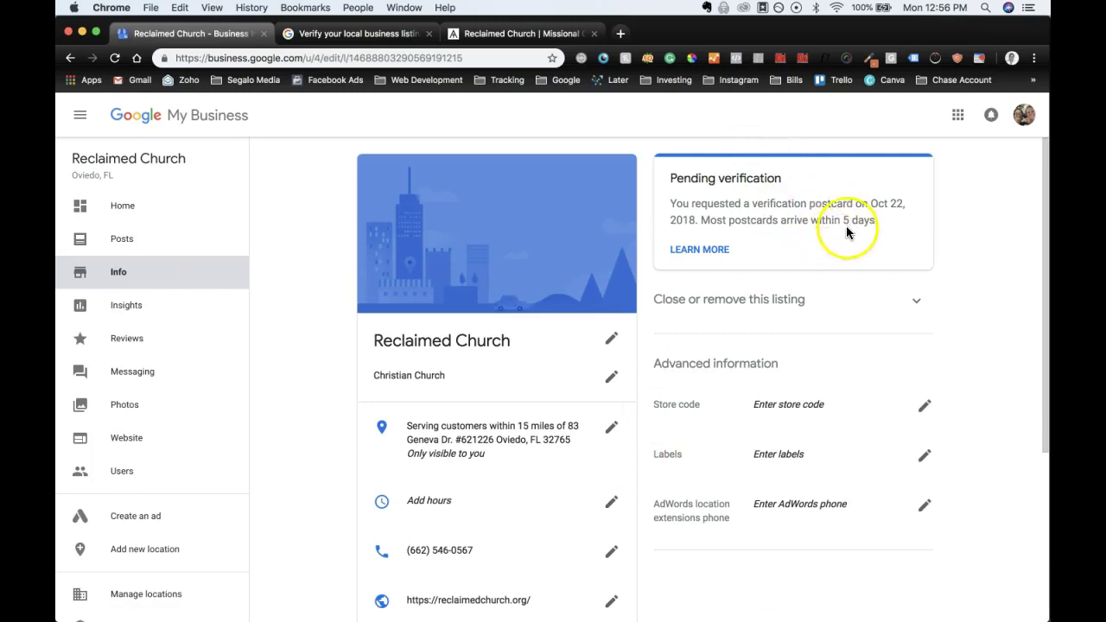
scroll(730, 351, "down", 2)
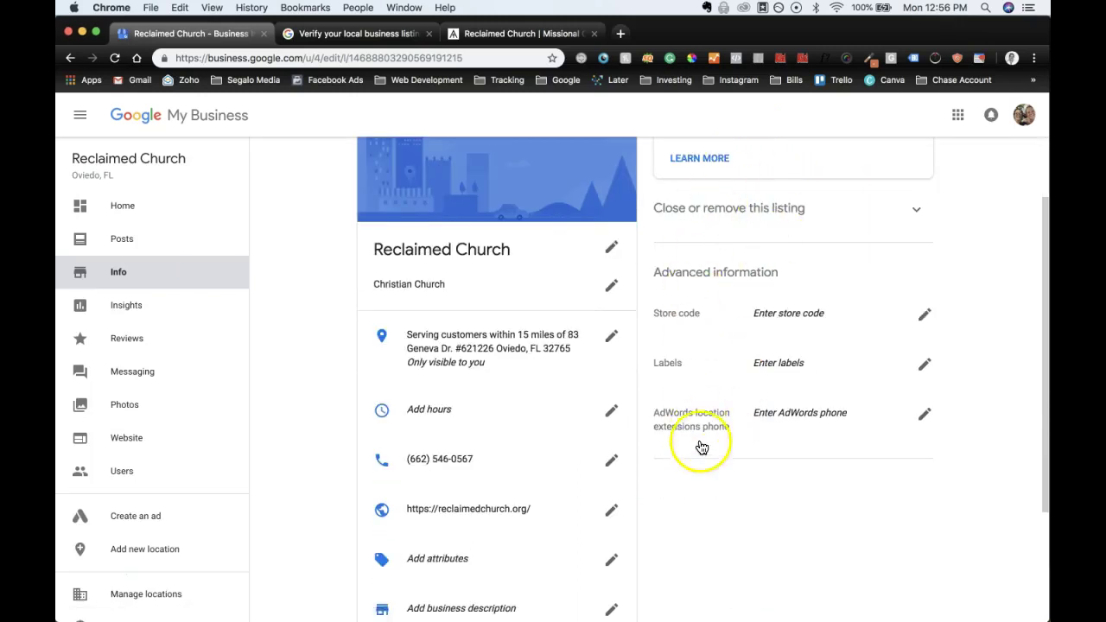
scroll(700, 447, "down", 4)
scroll(709, 437, "up", 6)
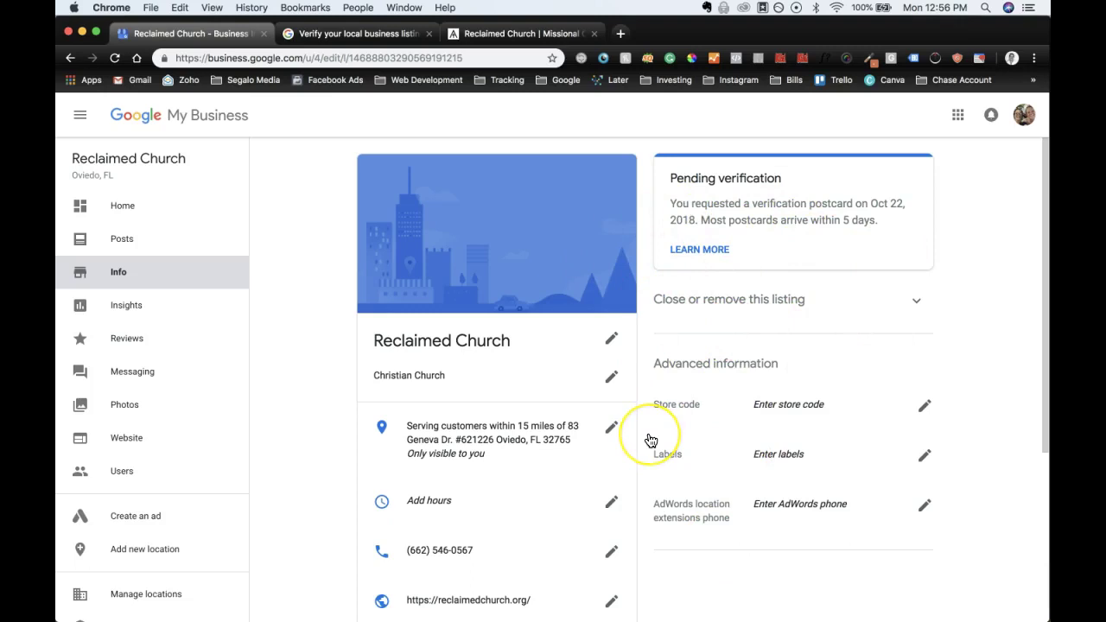
mouse_move(634, 617)
left_click(659, 595)
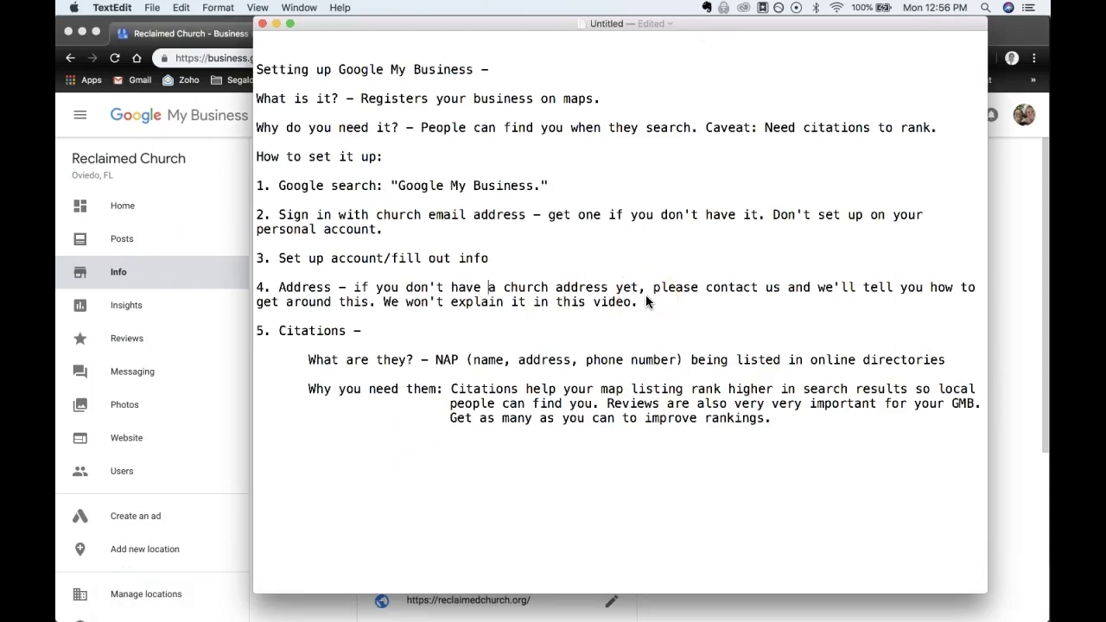
Step: Highlight the word Citations in the setup notes, then deselect it
double_click(320, 332)
left_click(361, 368)
Step: Search Google for 'non denominational church in olathe kansas' from the church website tab
left_click(1006, 188)
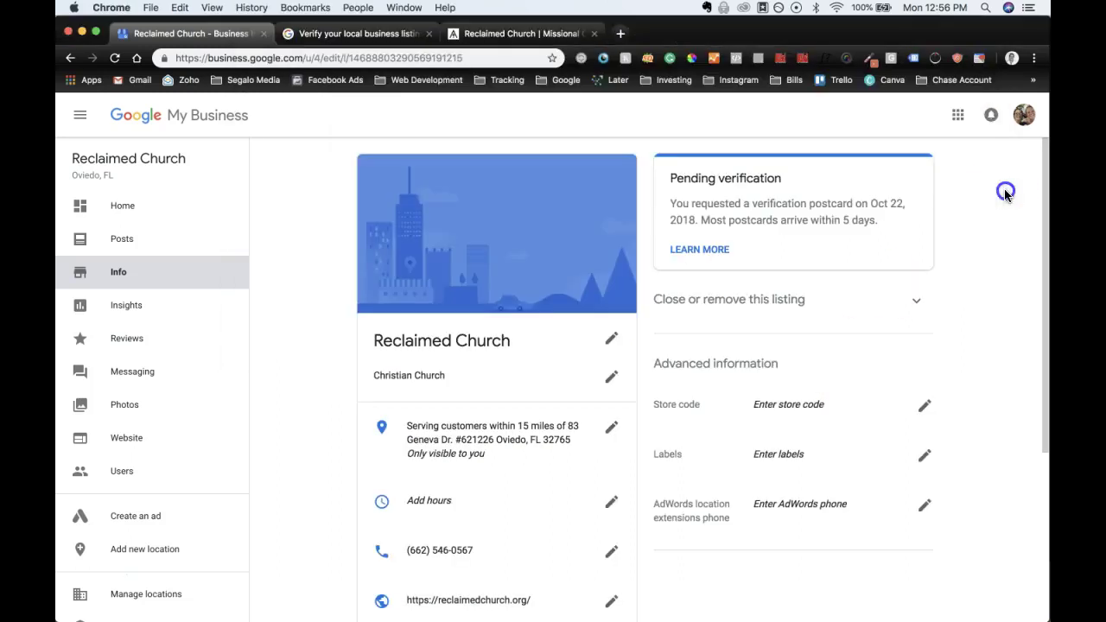
left_click(516, 35)
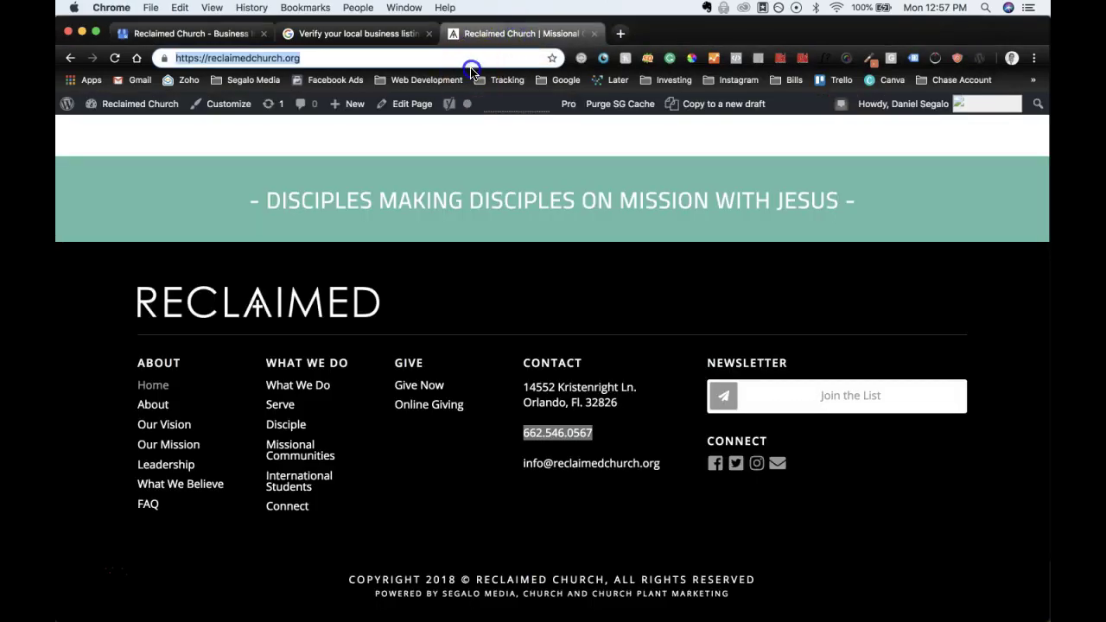
left_click(469, 64)
type("non ")
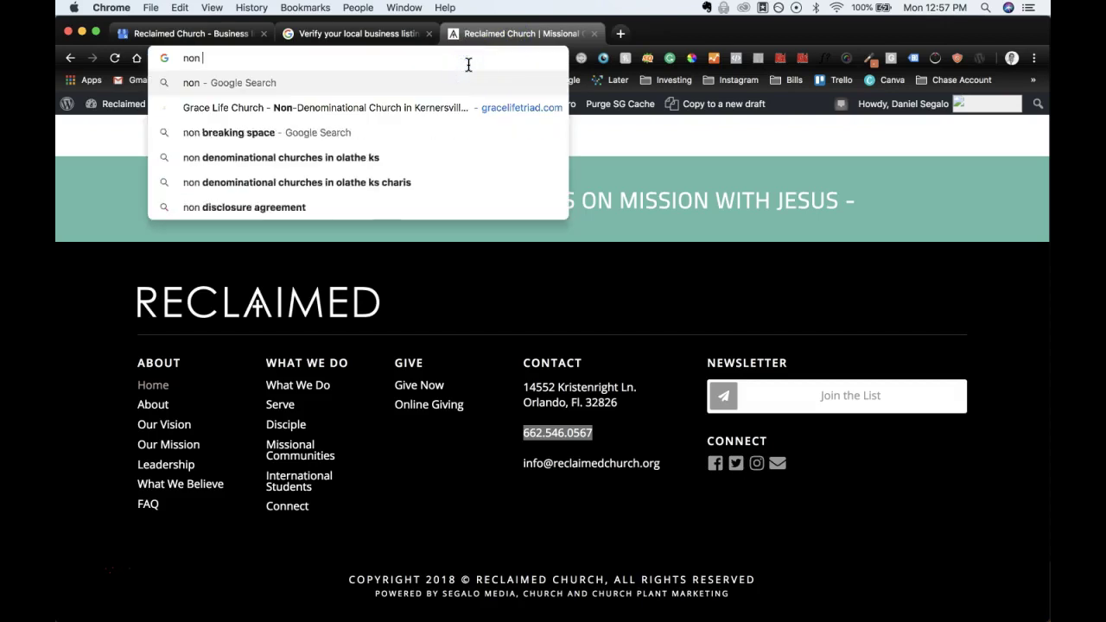
type("denomina")
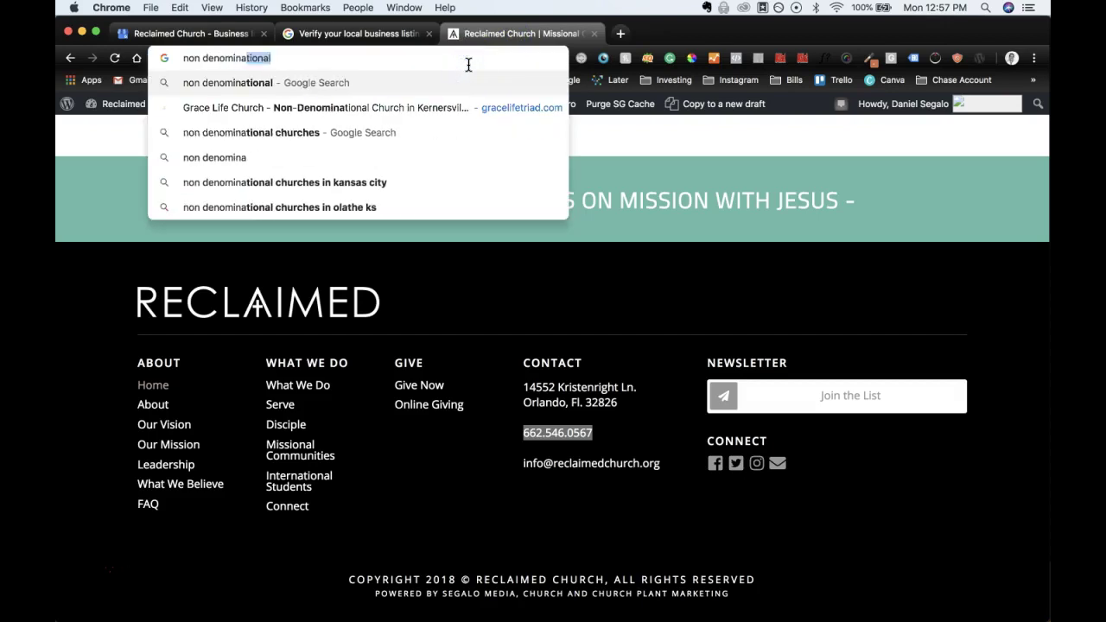
type("tional church ")
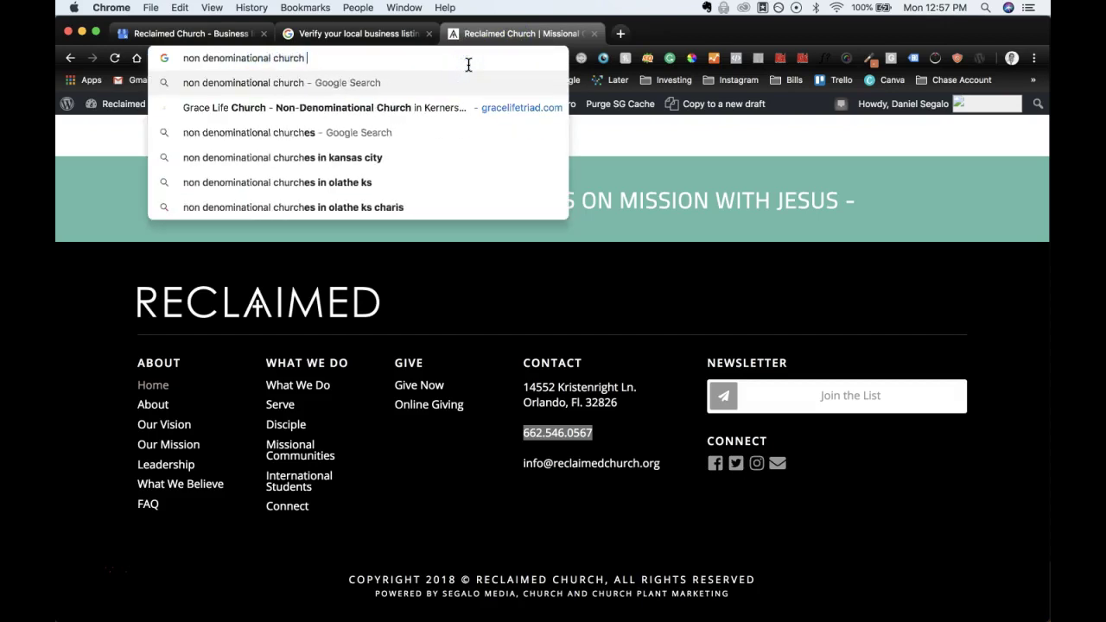
type("in olathe kansas")
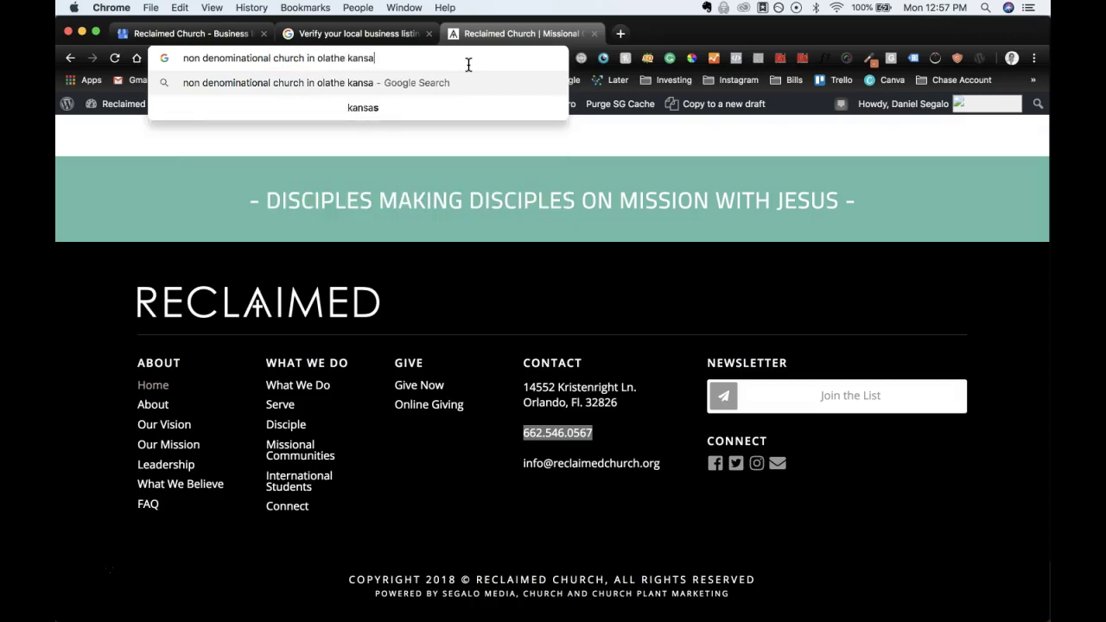
key("Return")
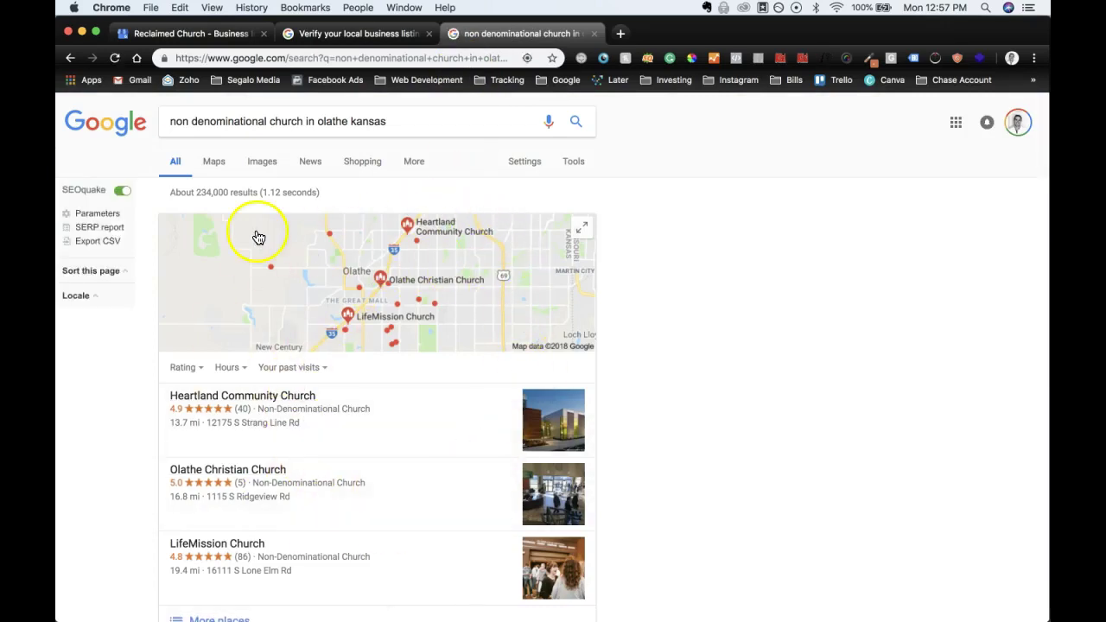
scroll(442, 502, "down", 1)
scroll(440, 502, "down", 2)
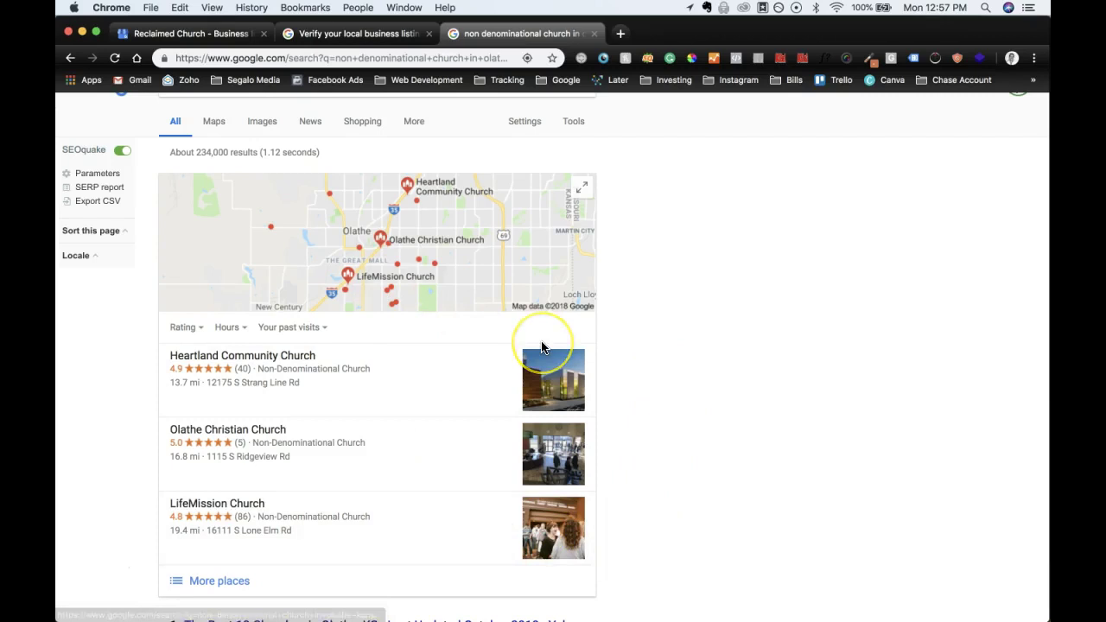
scroll(547, 338, "down", 3)
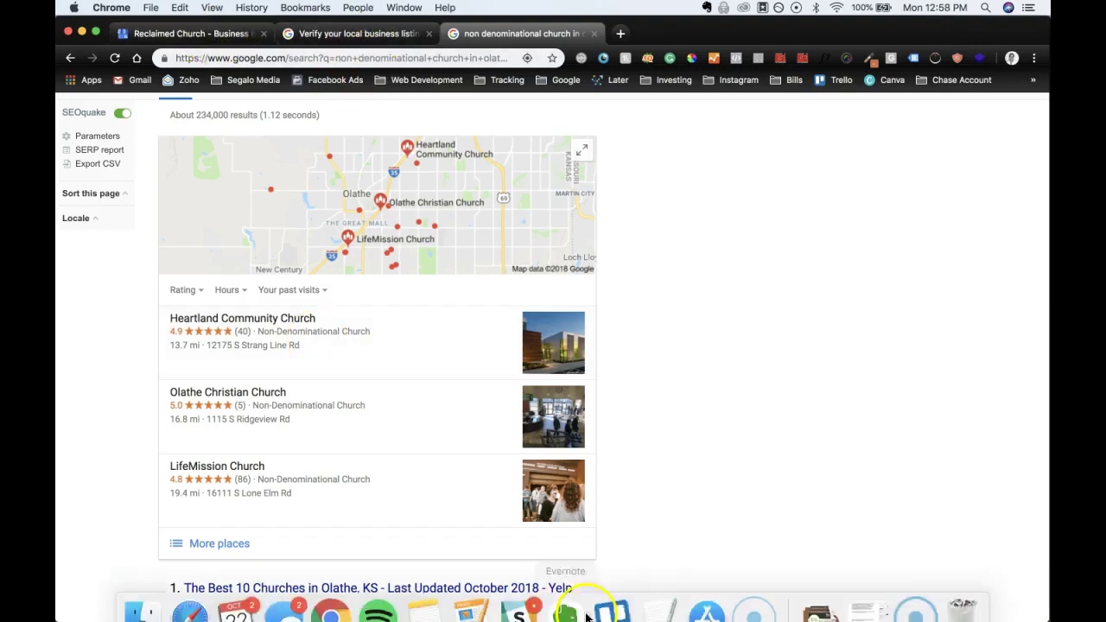
left_click(662, 591)
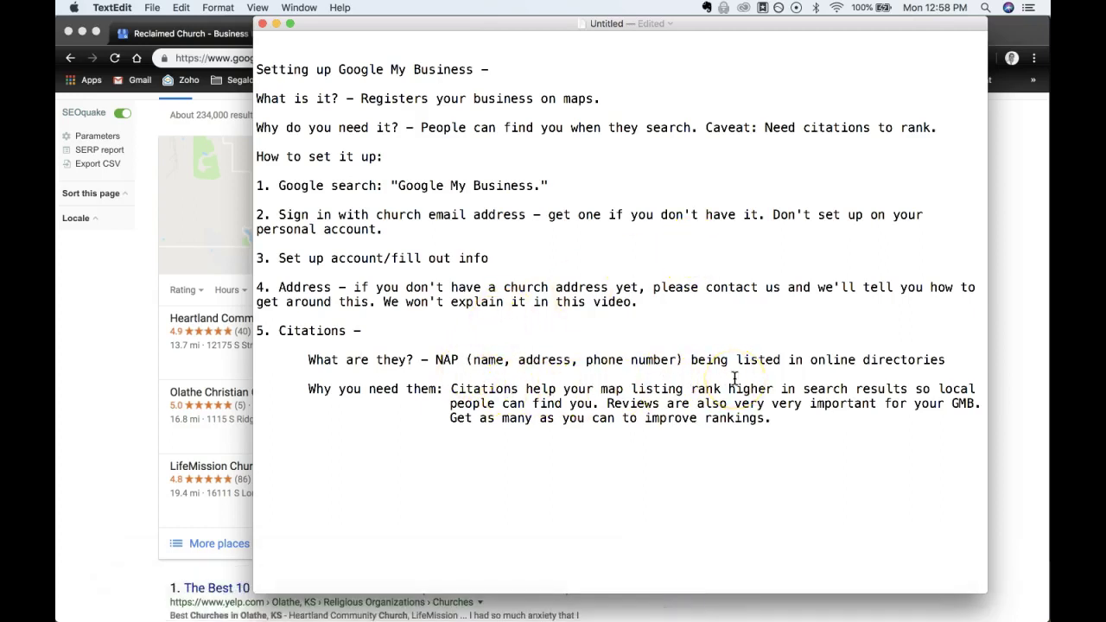
double_click(641, 400)
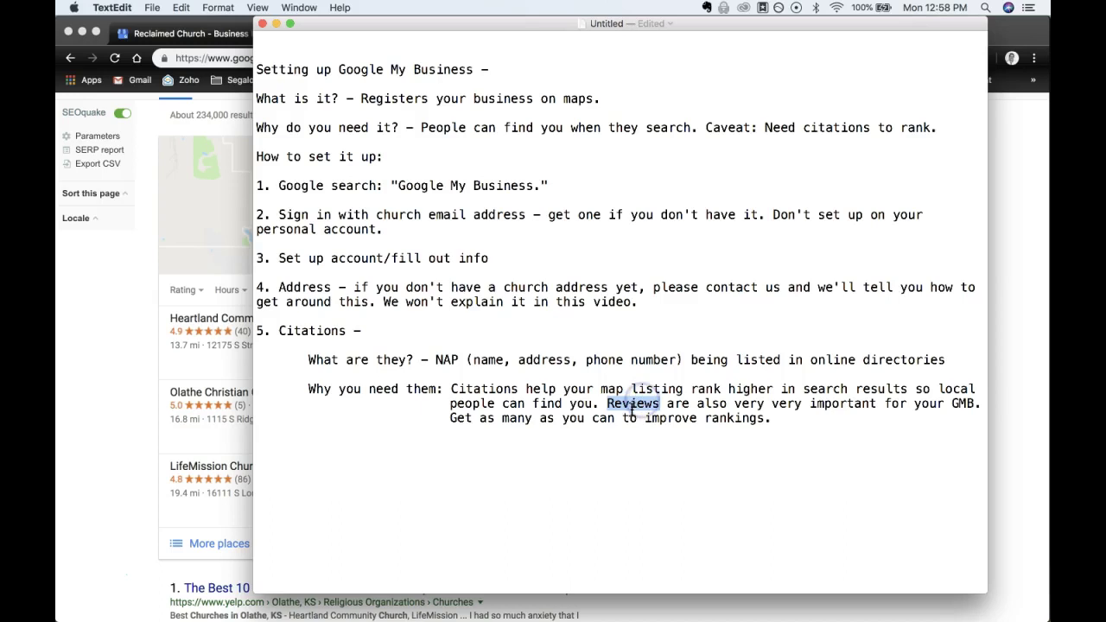
double_click(482, 387)
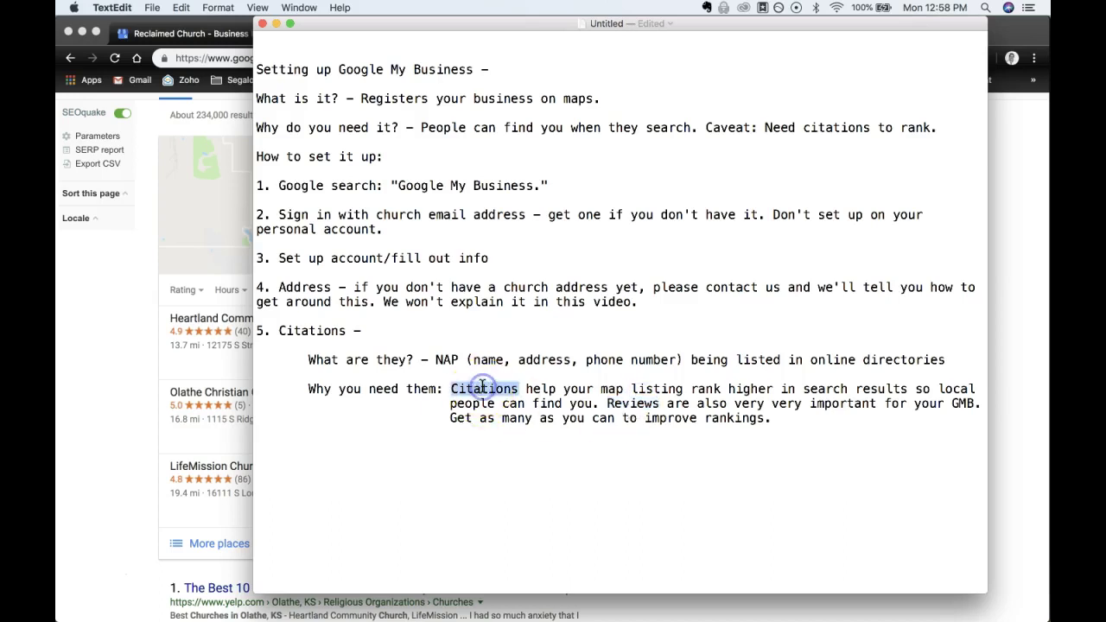
left_click(71, 358)
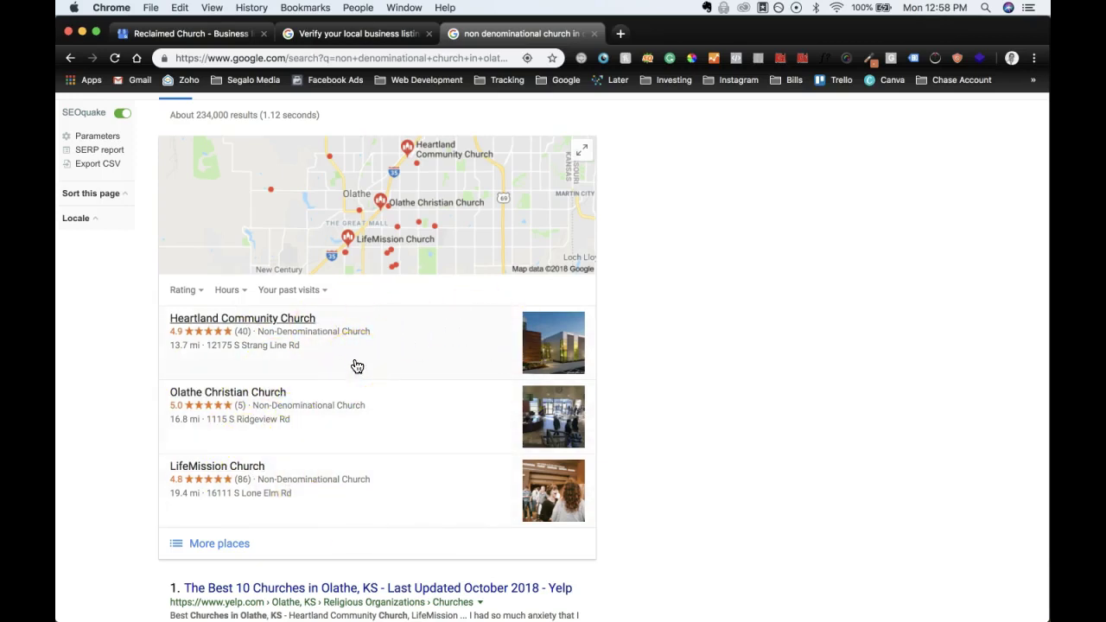
scroll(356, 366, "up", 2)
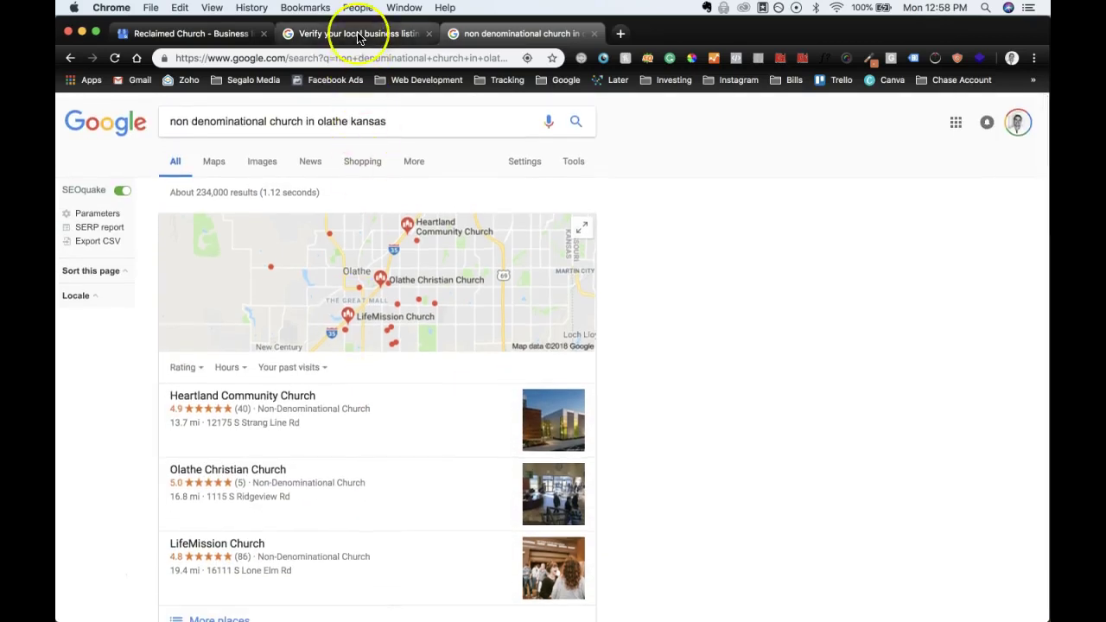
left_click(359, 34)
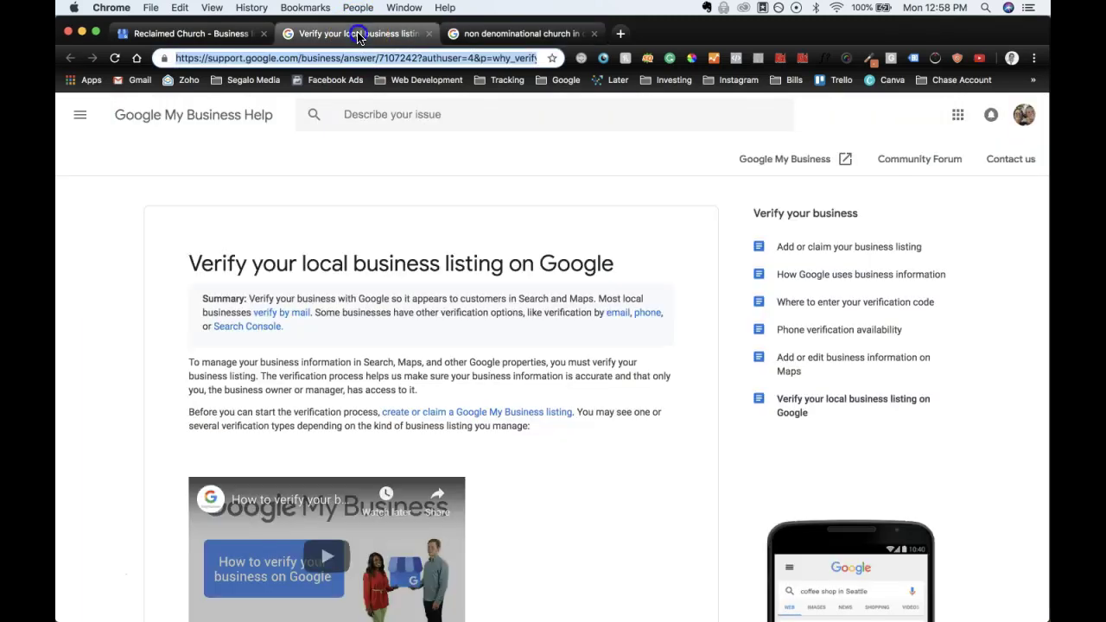
left_click(198, 34)
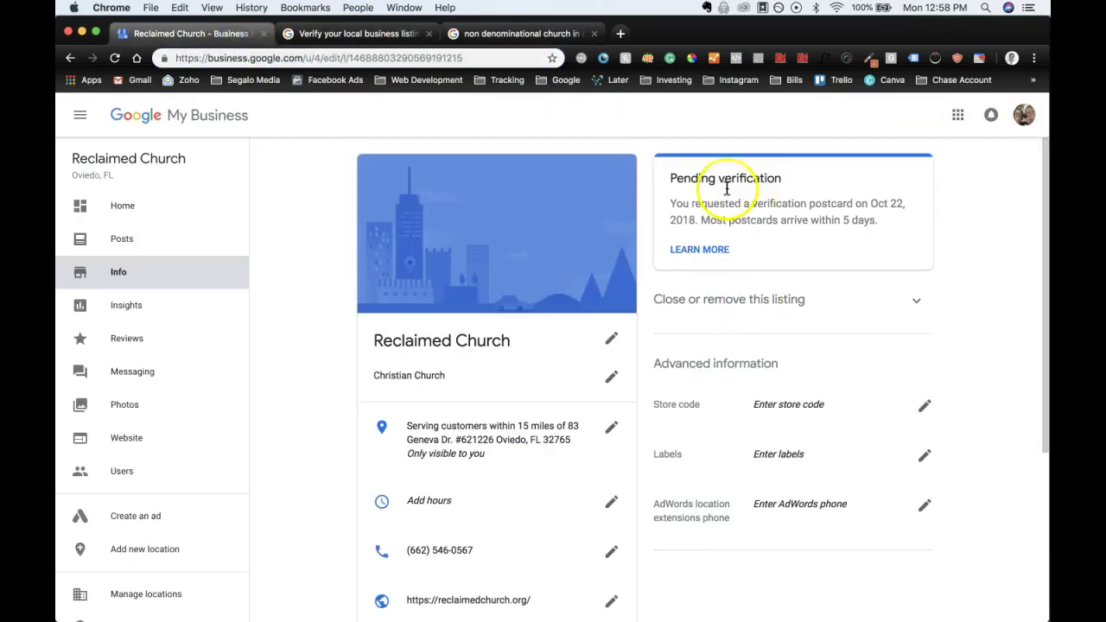
left_click(506, 36)
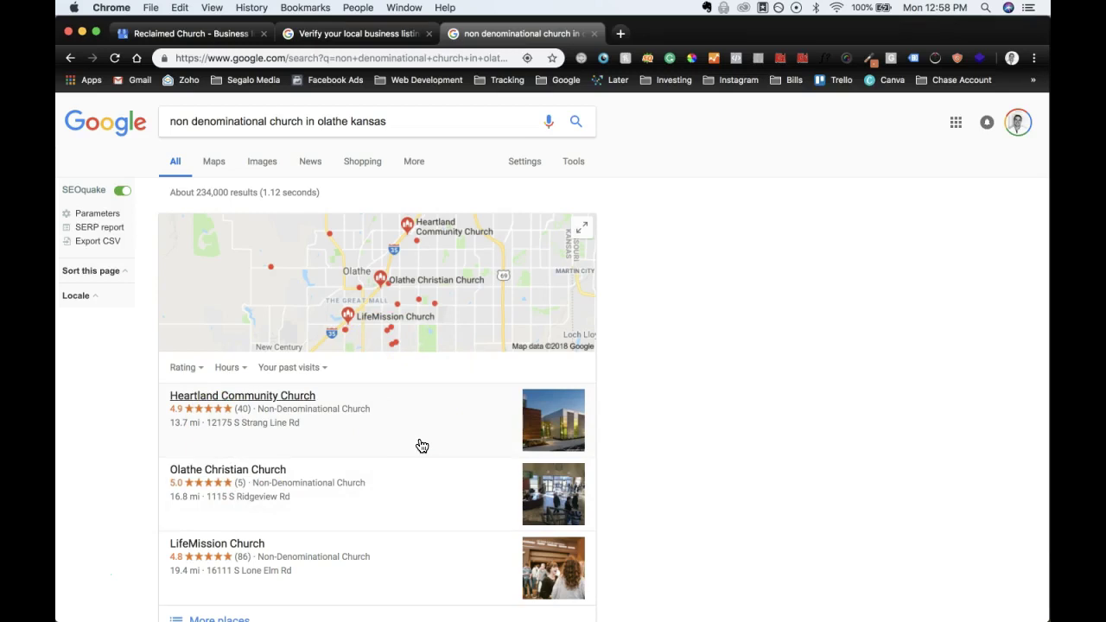
left_click(250, 35)
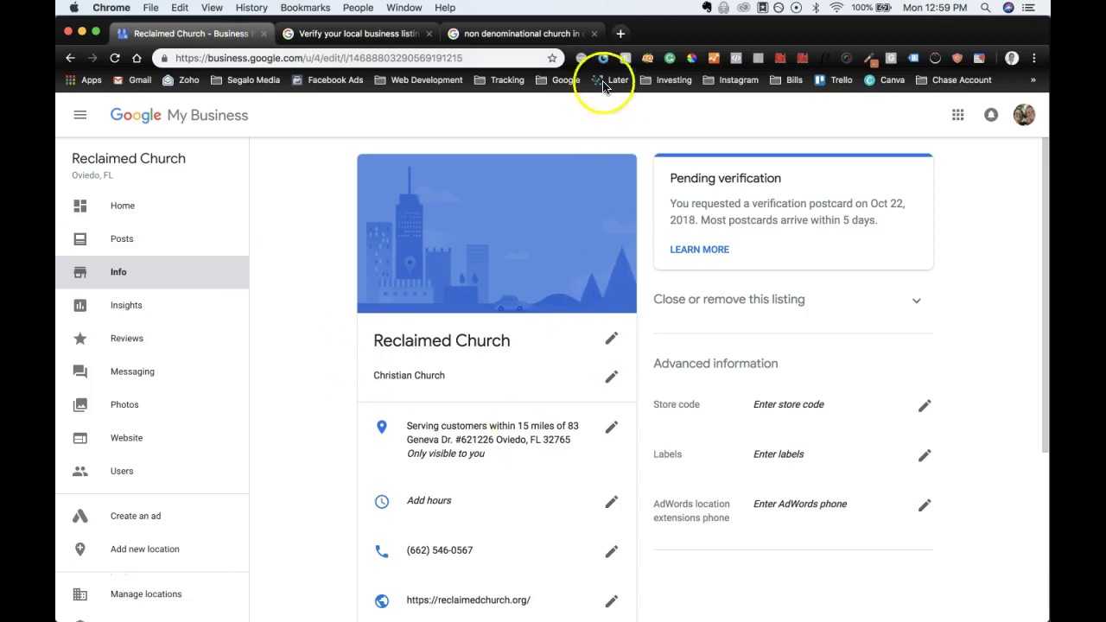
left_click(525, 33)
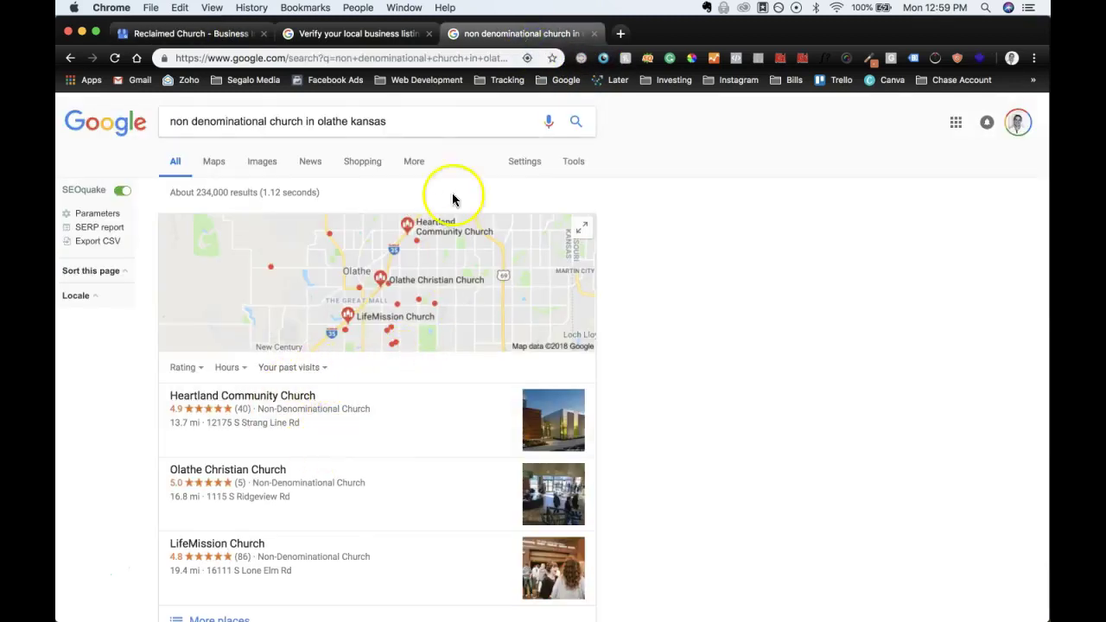
scroll(803, 393, "down", 3)
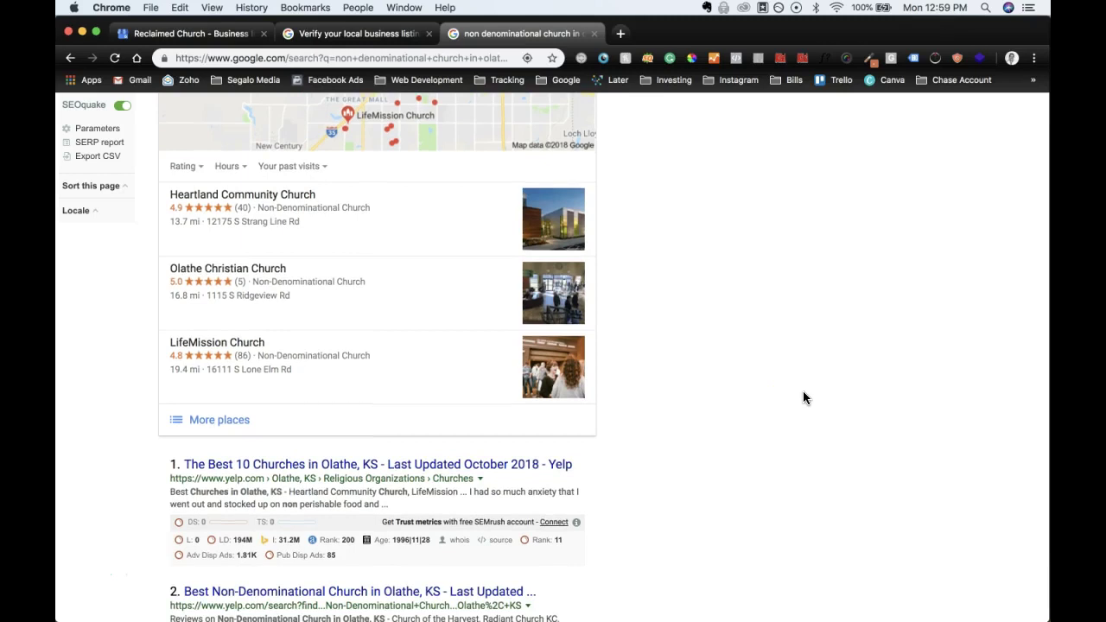
scroll(395, 395, "up", 2)
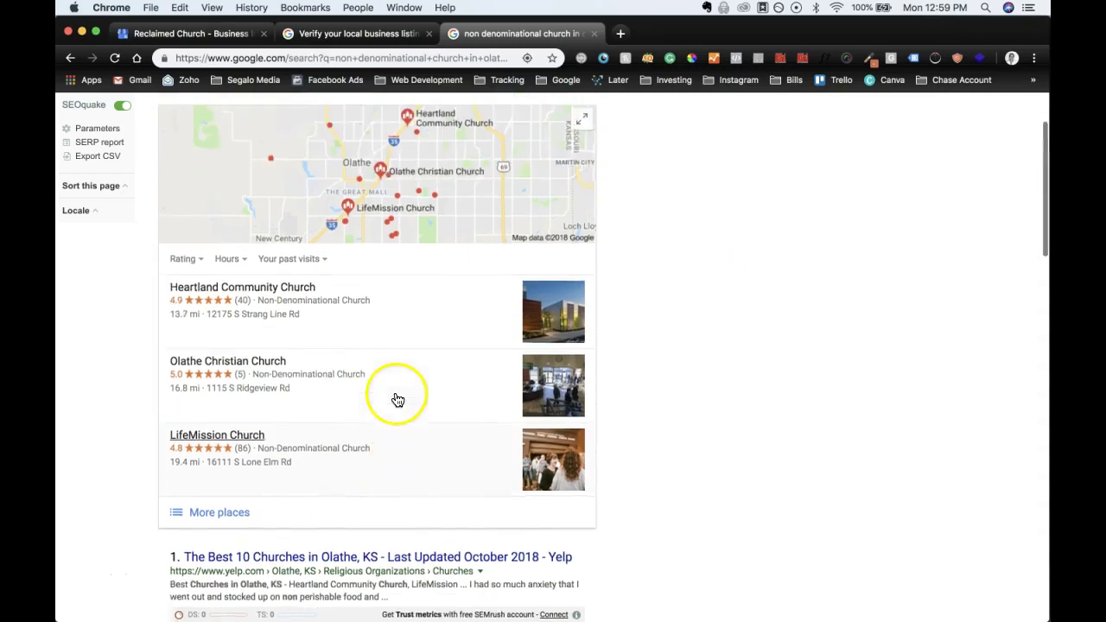
Step: Expand the map pack into the full list of Olathe church places
left_click(221, 515)
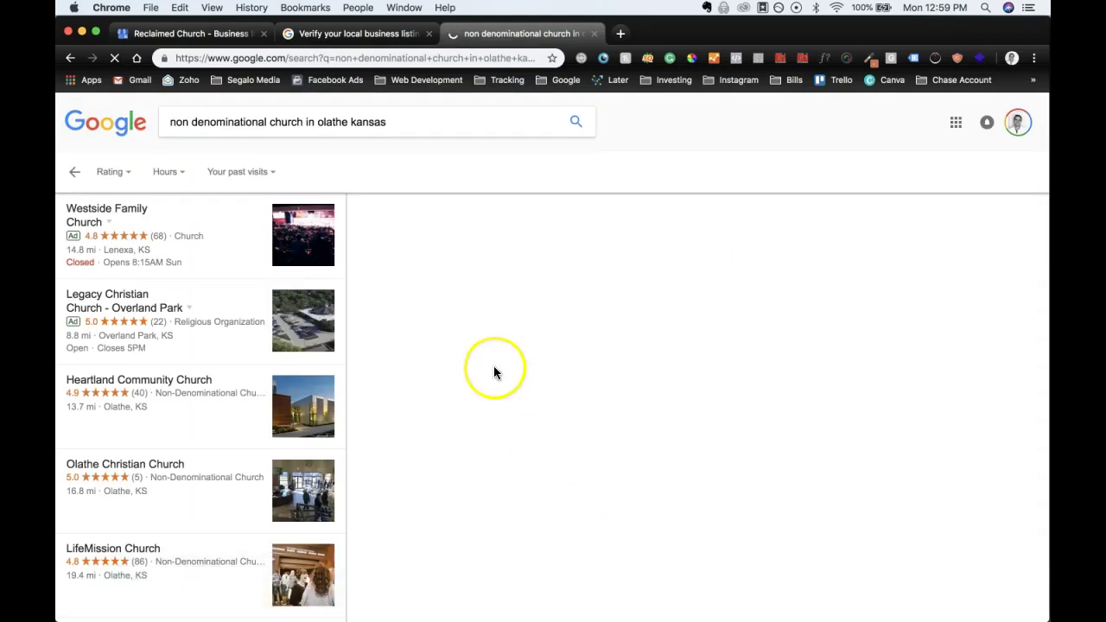
scroll(206, 391, "down", 3)
scroll(206, 390, "up", 3)
scroll(206, 390, "down", 2)
scroll(206, 390, "down", 3)
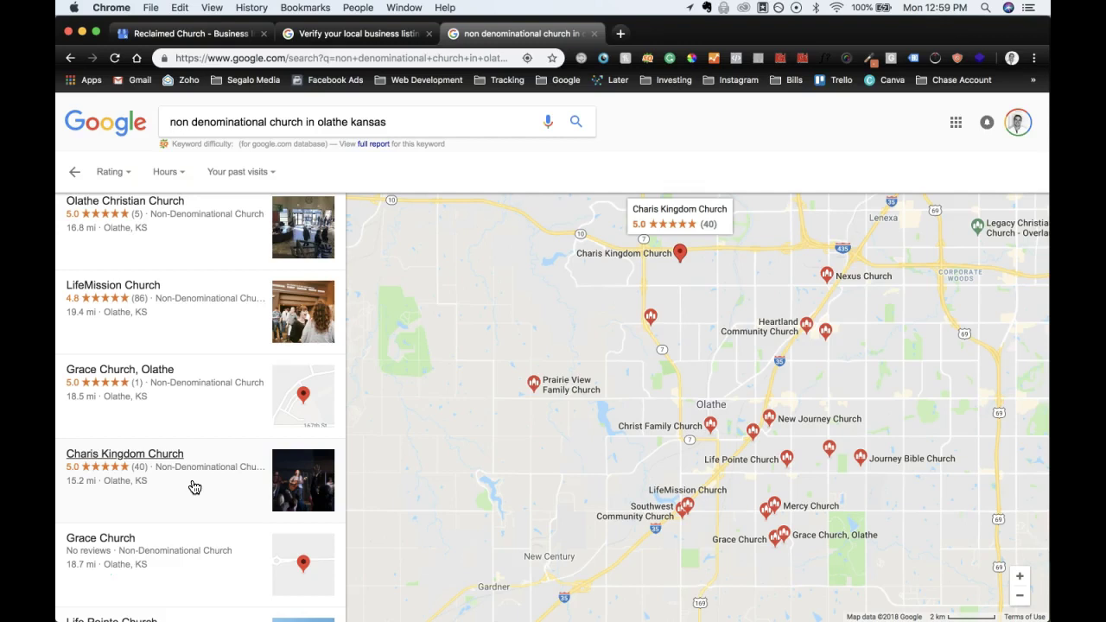
scroll(193, 487, "up", 3)
scroll(194, 487, "down", 3)
Step: Point out the Charis Kingdom Church and Grace Church, Olathe results, then show the verification help article
left_click(148, 476)
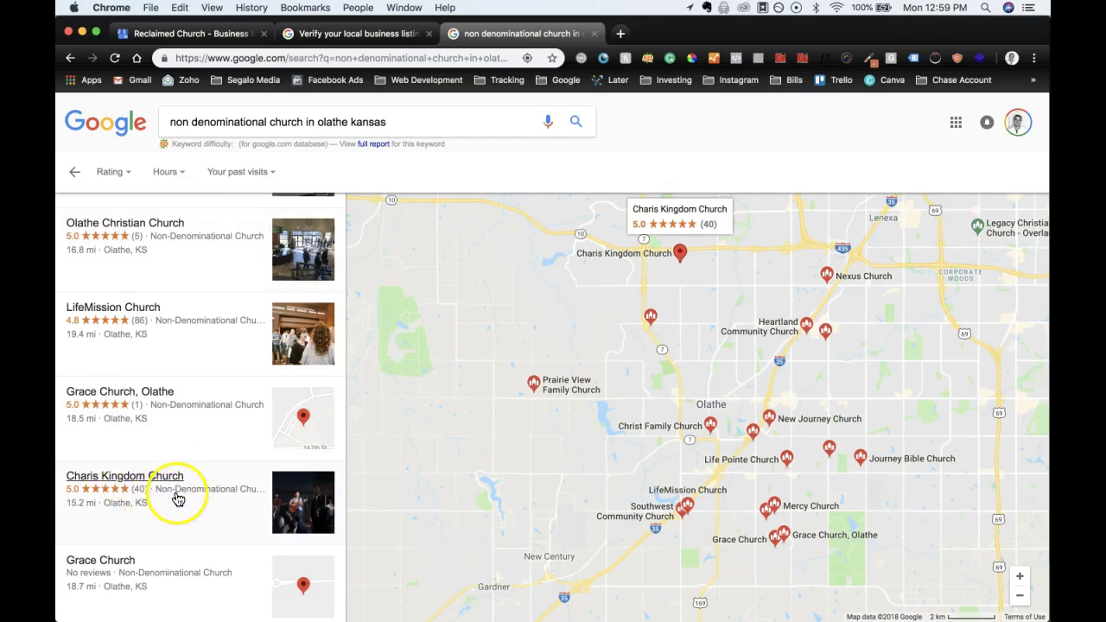
scroll(212, 444, "up", 3)
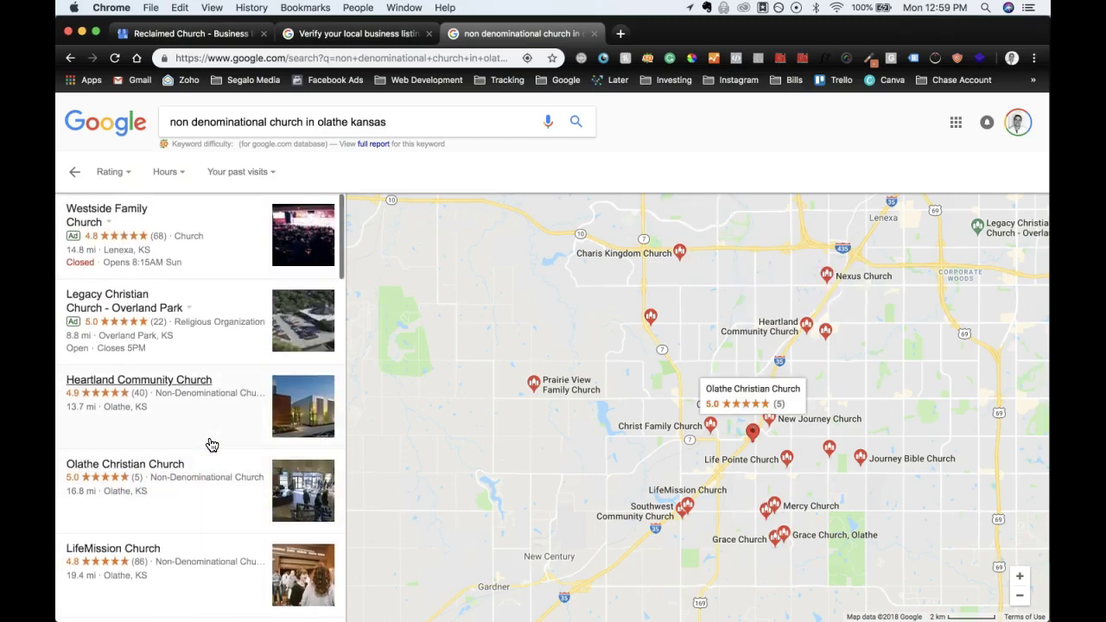
scroll(178, 420, "down", 1)
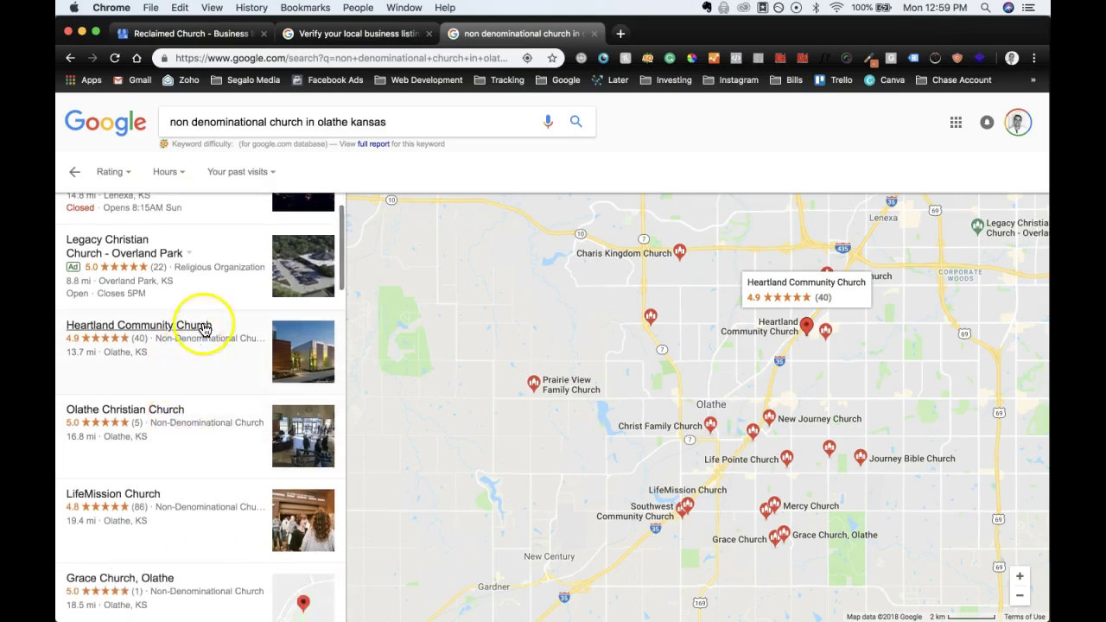
scroll(198, 372, "down", 1)
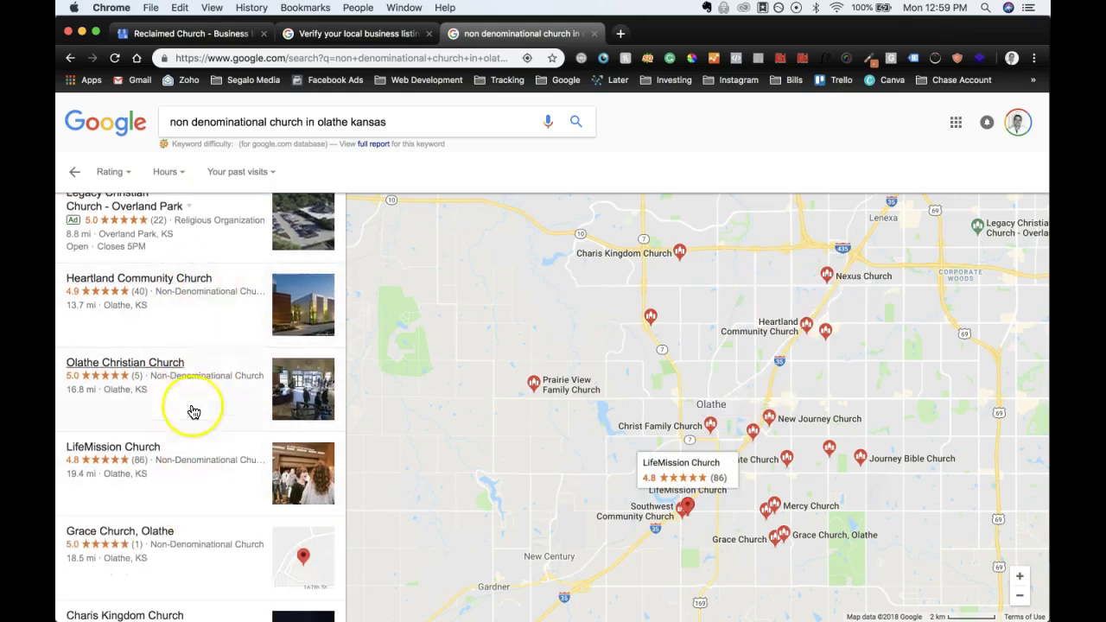
scroll(183, 461, "down", 1)
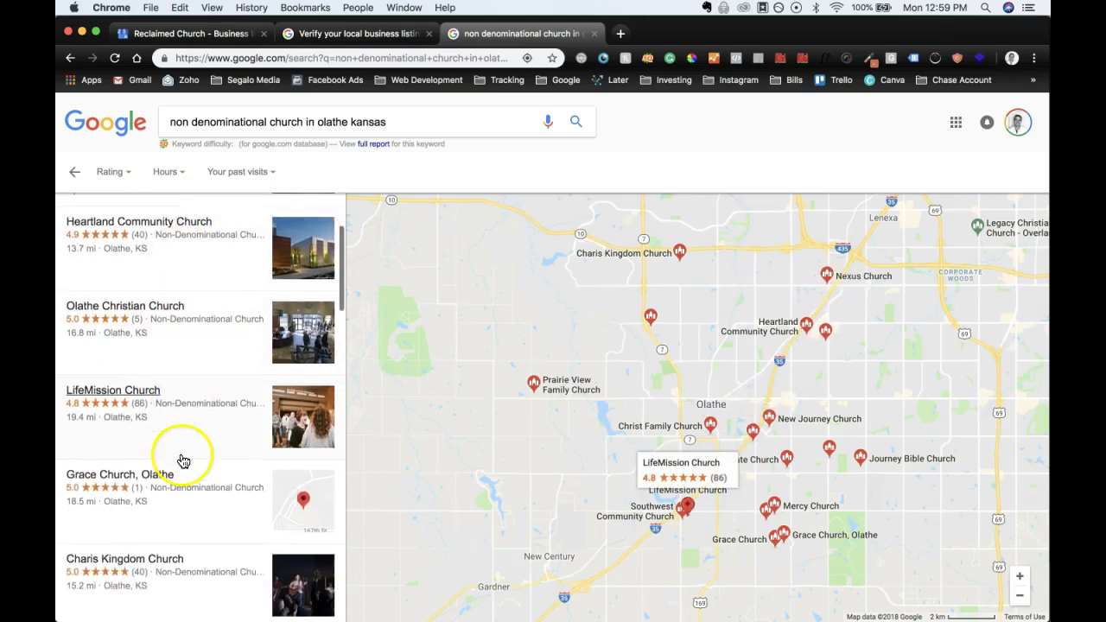
scroll(151, 514, "down", 1)
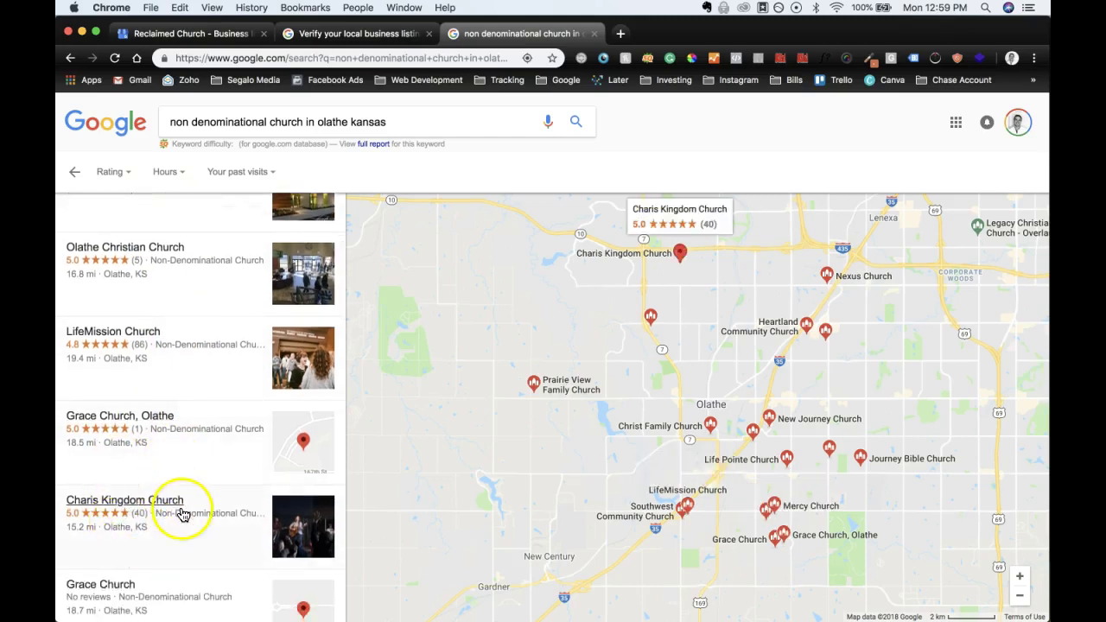
scroll(183, 514, "down", 1)
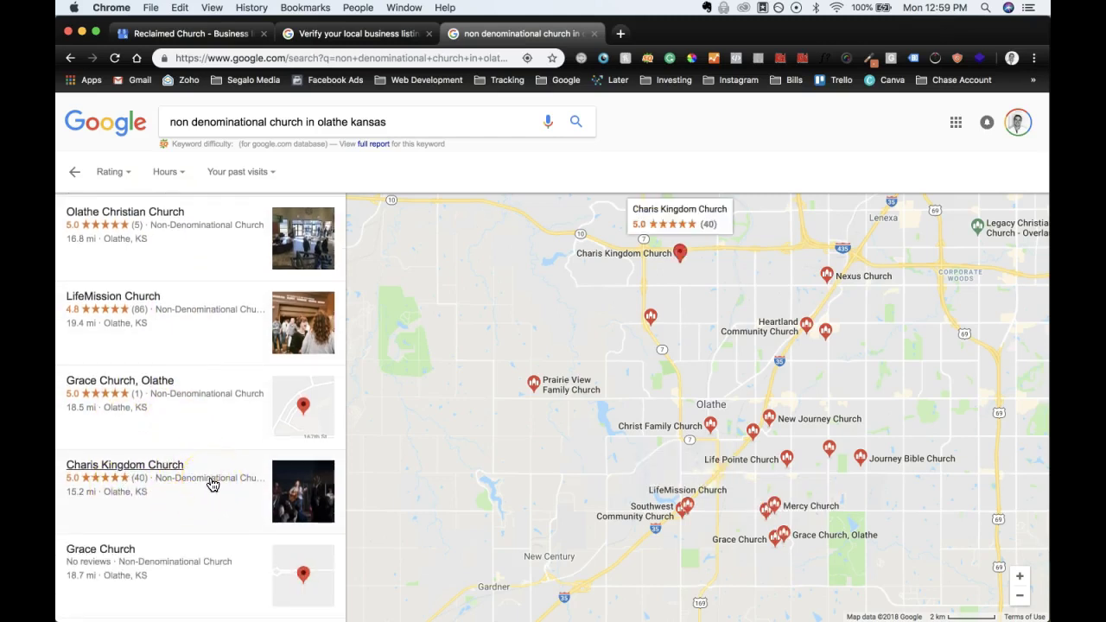
scroll(197, 491, "up", 5)
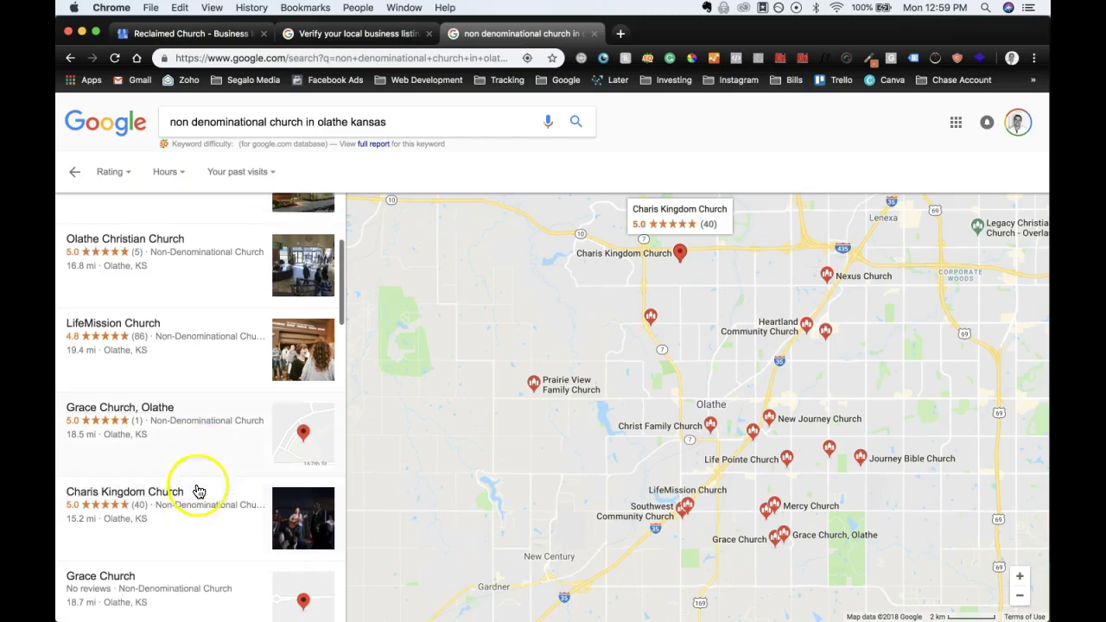
scroll(190, 511, "down", 2)
scroll(190, 511, "up", 3)
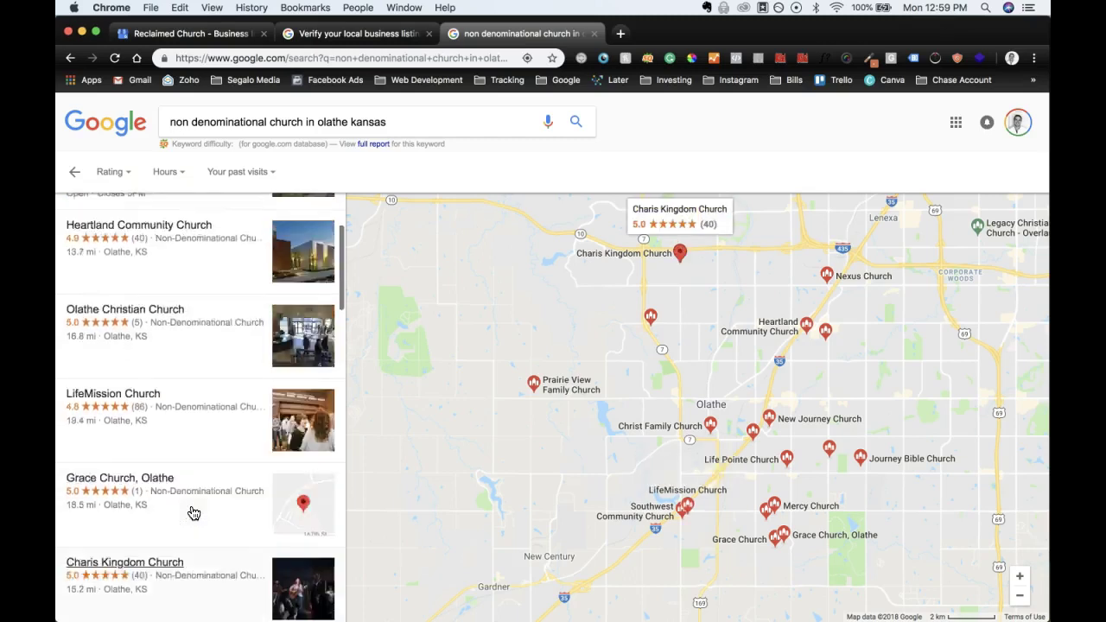
scroll(144, 416, "down", 1)
scroll(144, 416, "down", 4)
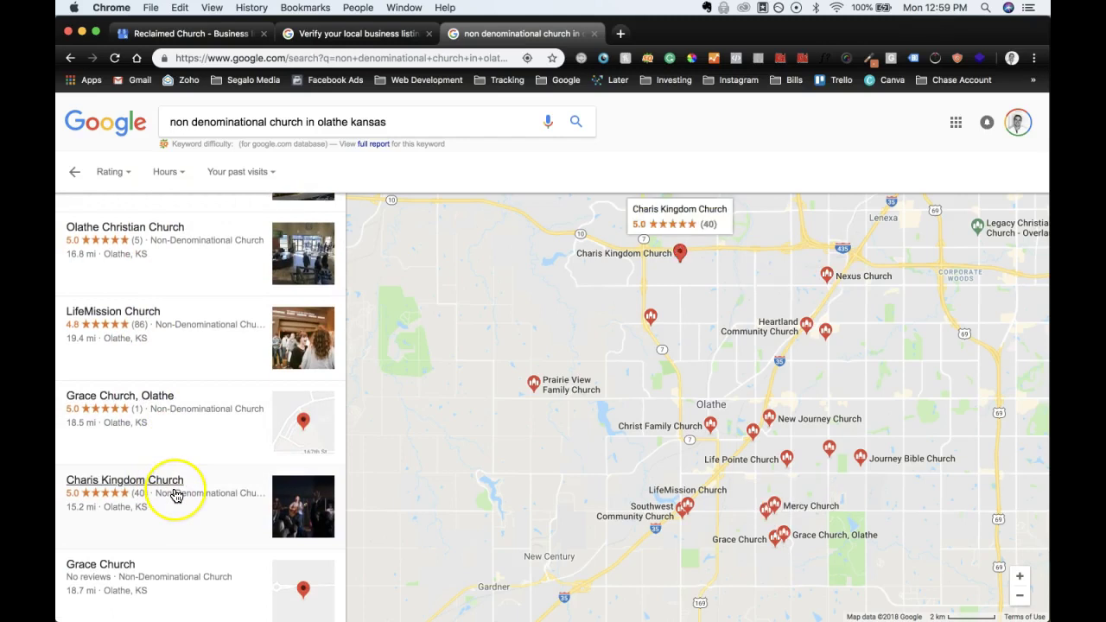
scroll(175, 496, "down", 2)
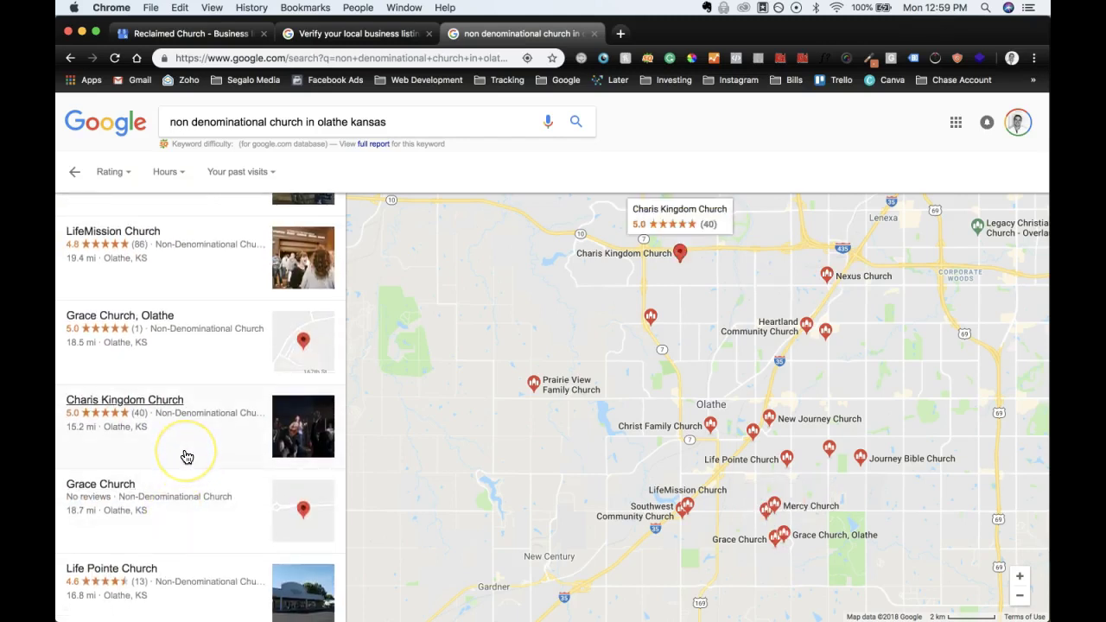
left_click(182, 427)
scroll(178, 420, "down", 2)
scroll(178, 420, "up", 2)
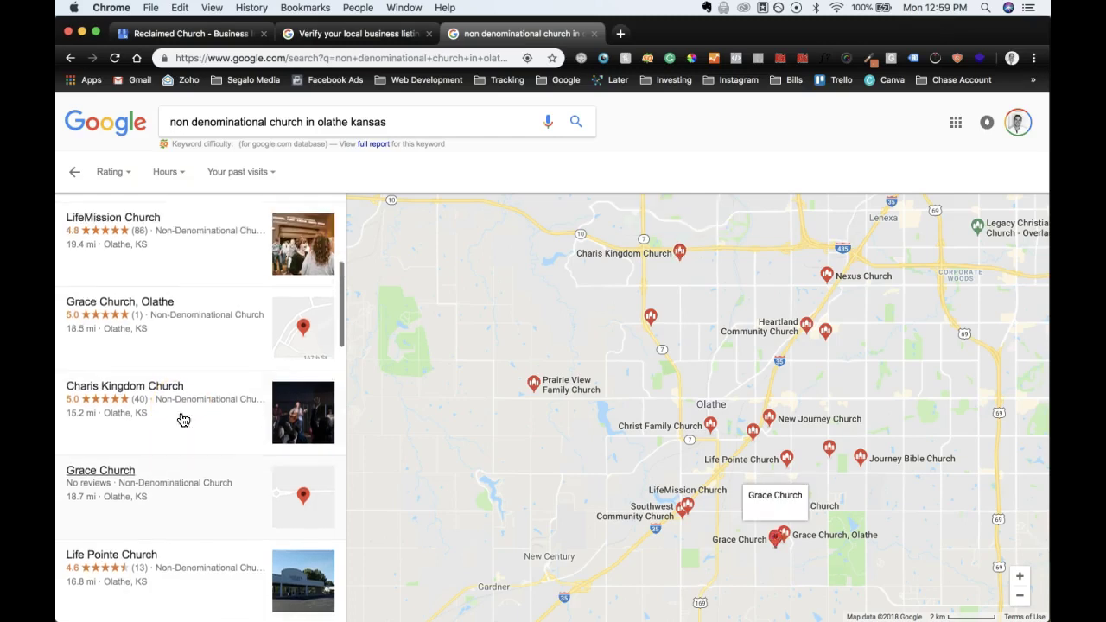
left_click(176, 359)
scroll(176, 359, "down", 3)
scroll(175, 360, "up", 2)
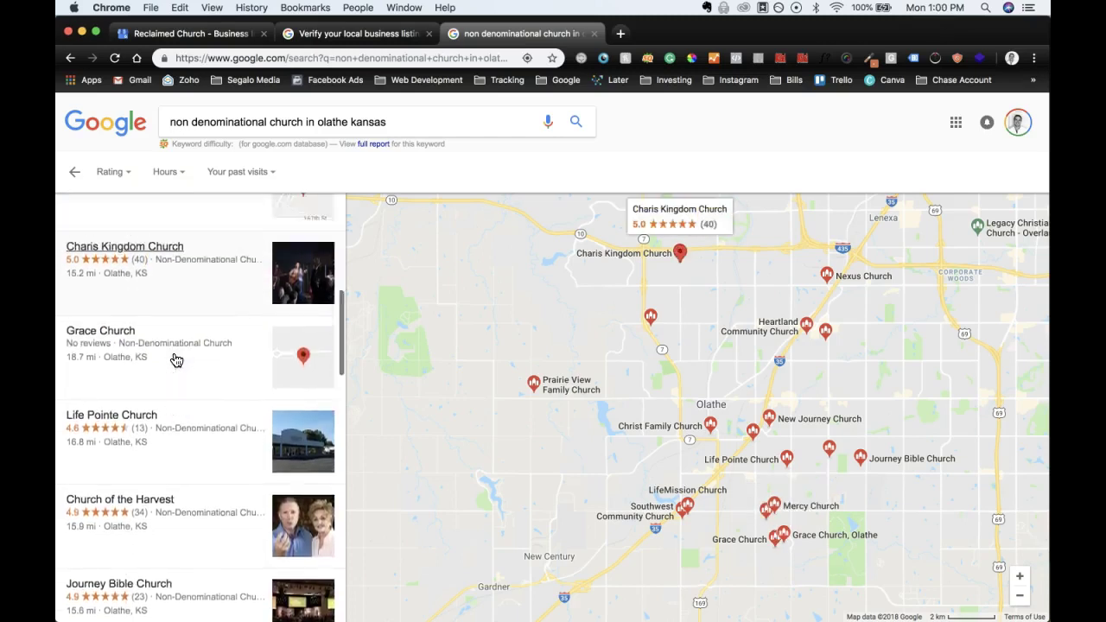
scroll(173, 372, "up", 2)
left_click(160, 453)
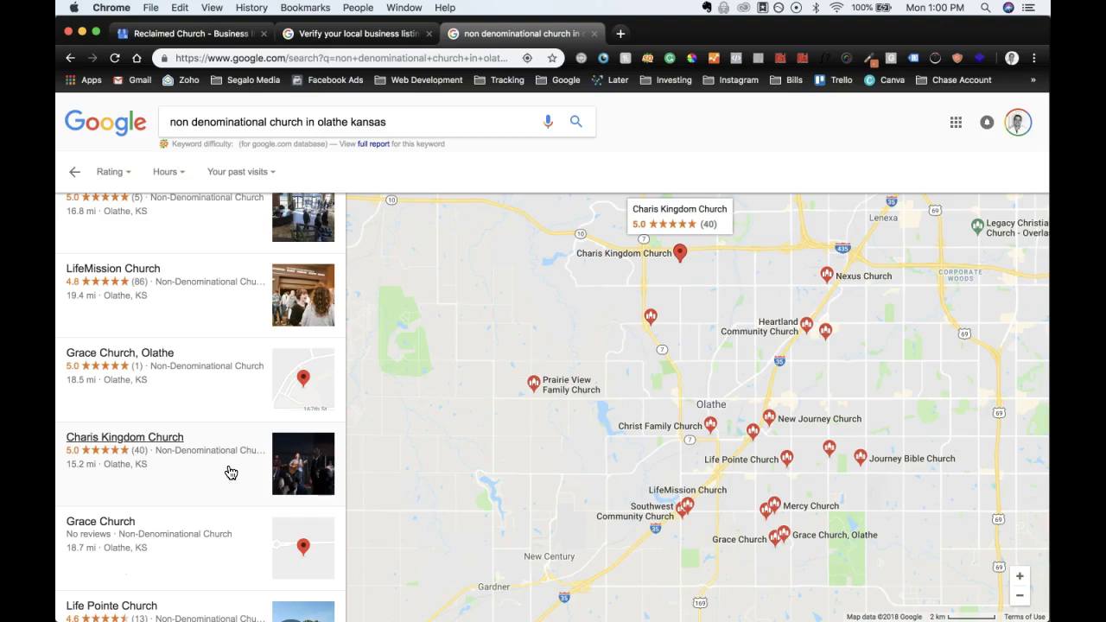
left_click(391, 33)
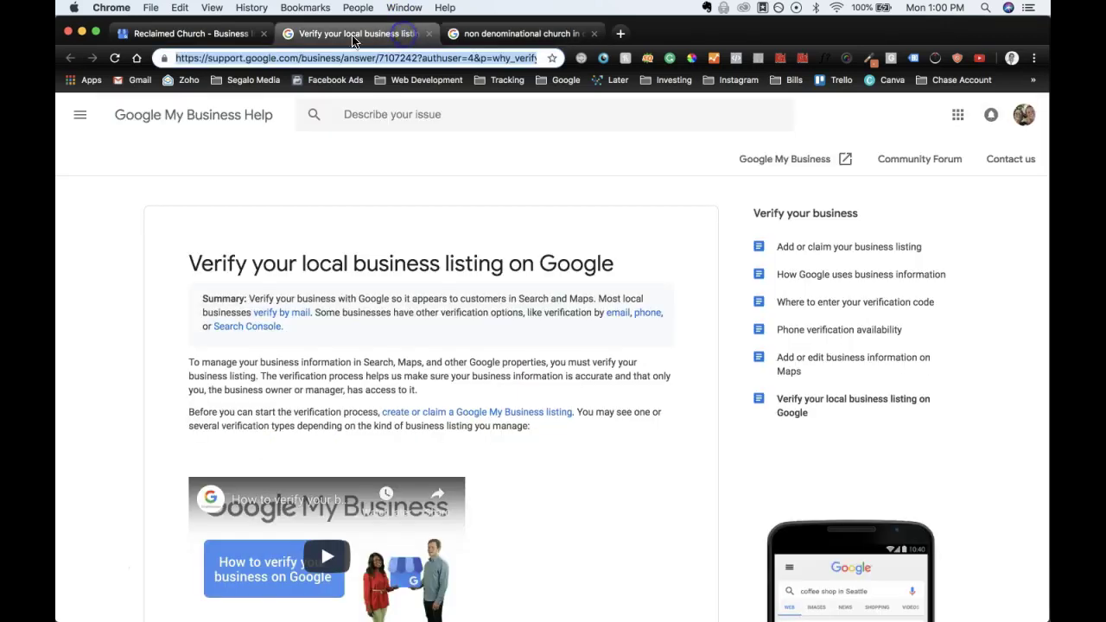
Step: Bring back the Reclaimed Church Info page with its pending postcard verification
left_click(211, 39)
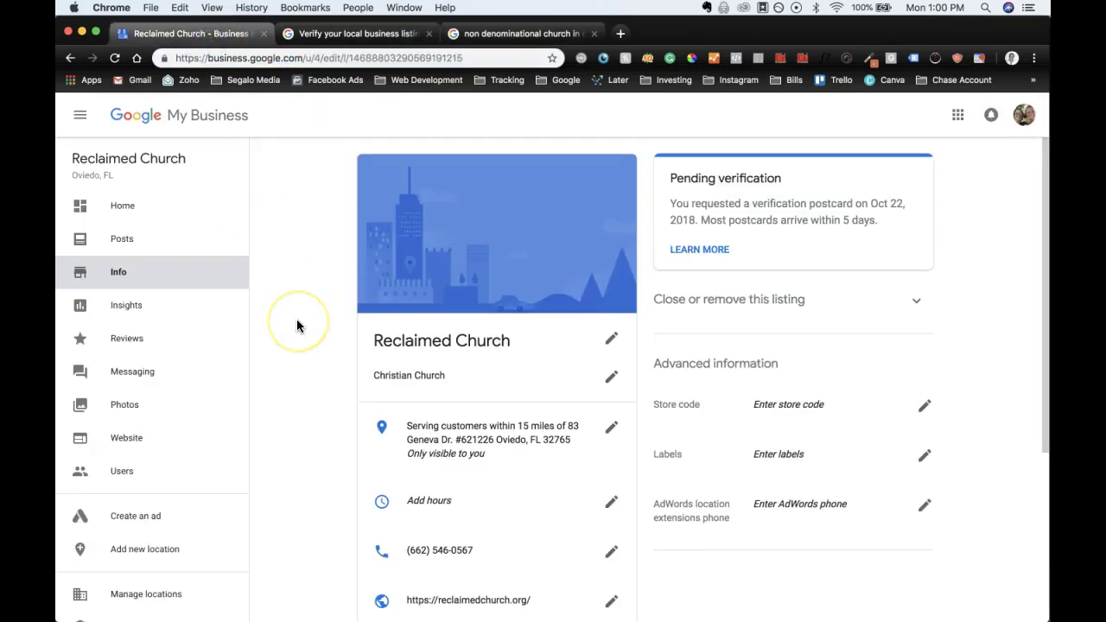